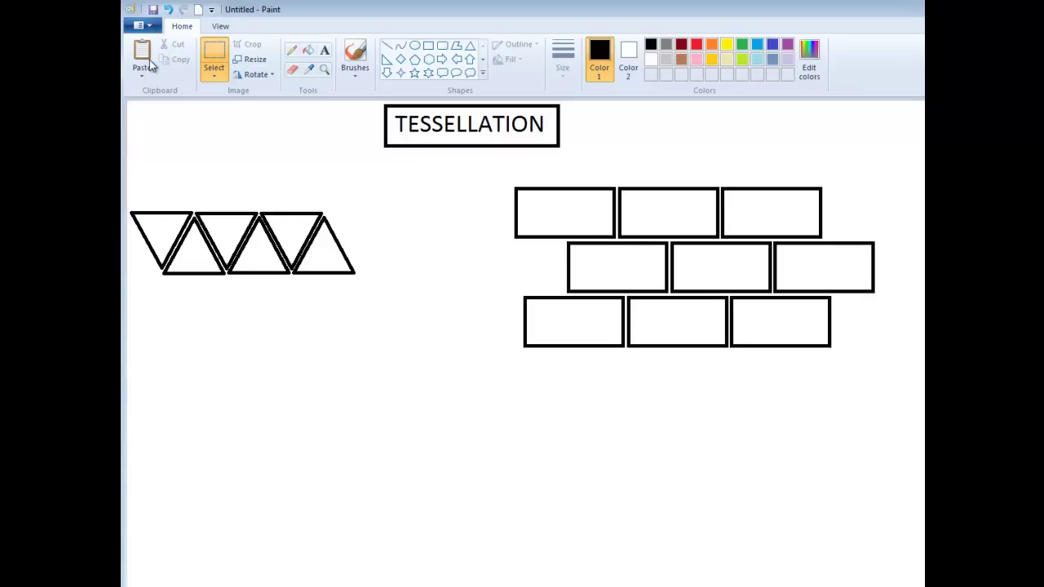
# Discard the old drawing unsaved, then draw a rectangle near the centre and fill it black.
pyautogui.hotkey('ctrl', 'n')
pyautogui.click(618, 320)
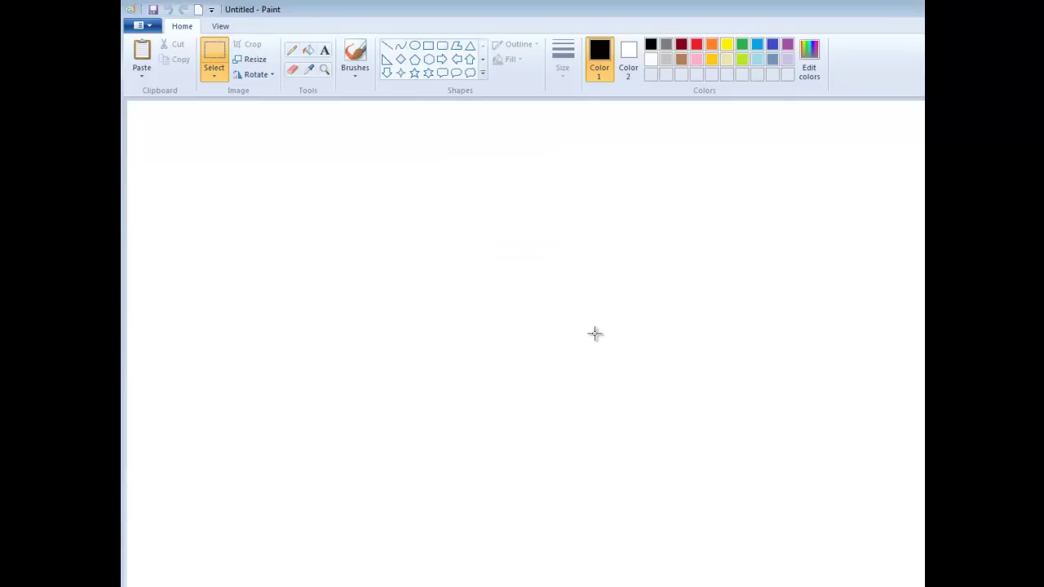
pyautogui.click(428, 47)
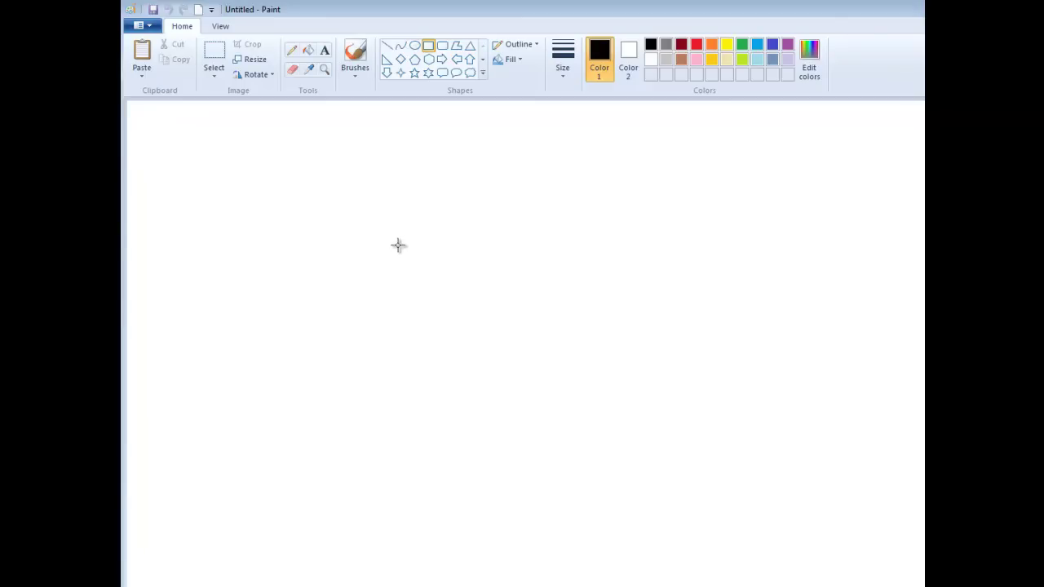
pyautogui.moveTo(389, 254); pyautogui.dragTo(526, 334)
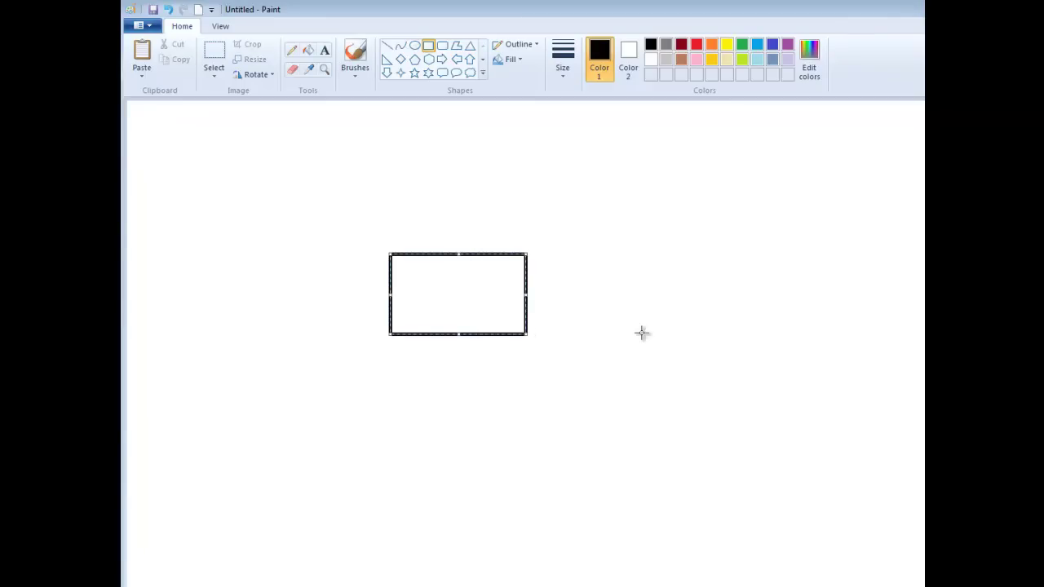
pyautogui.click(308, 53)
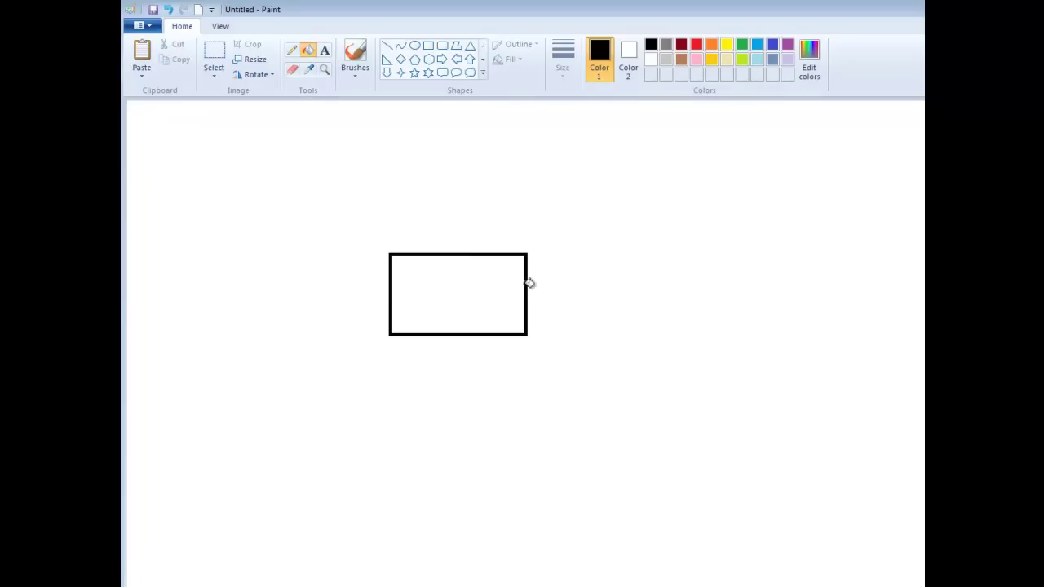
pyautogui.click(464, 278)
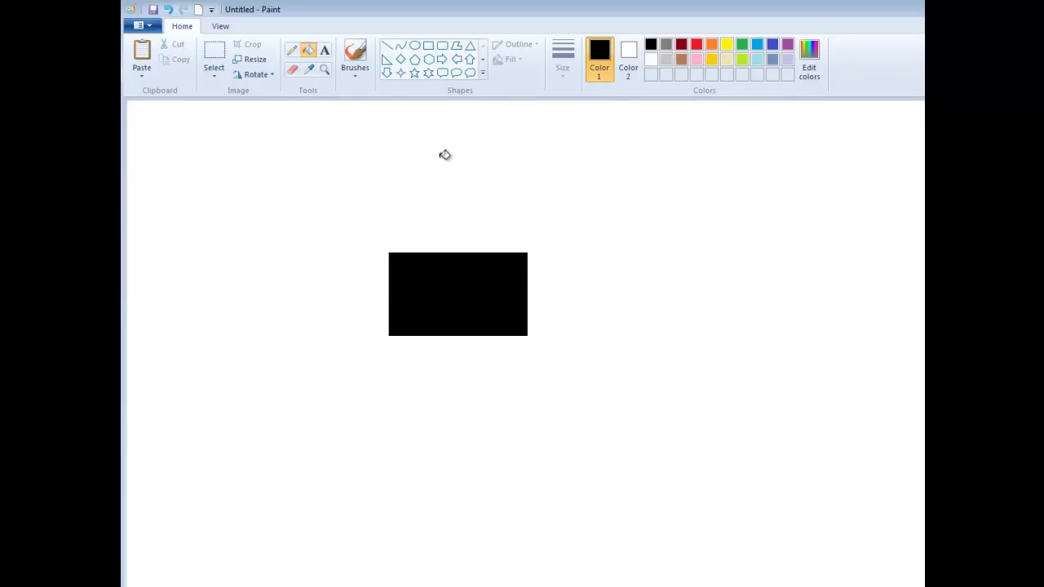
# Trace a wavy free-form selection through the right side of the black rectangle.
pyautogui.click(212, 76)
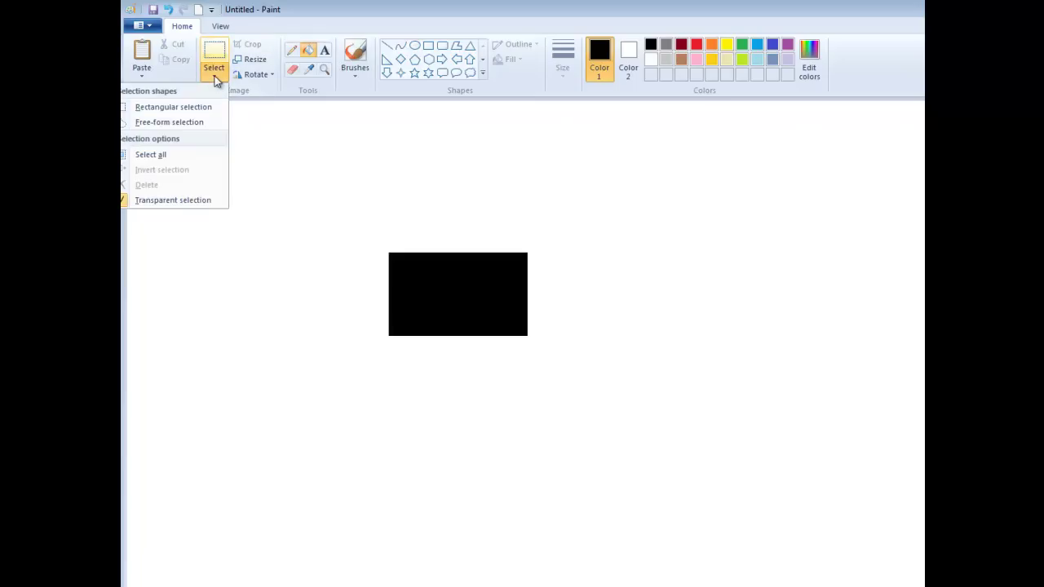
pyautogui.click(184, 121)
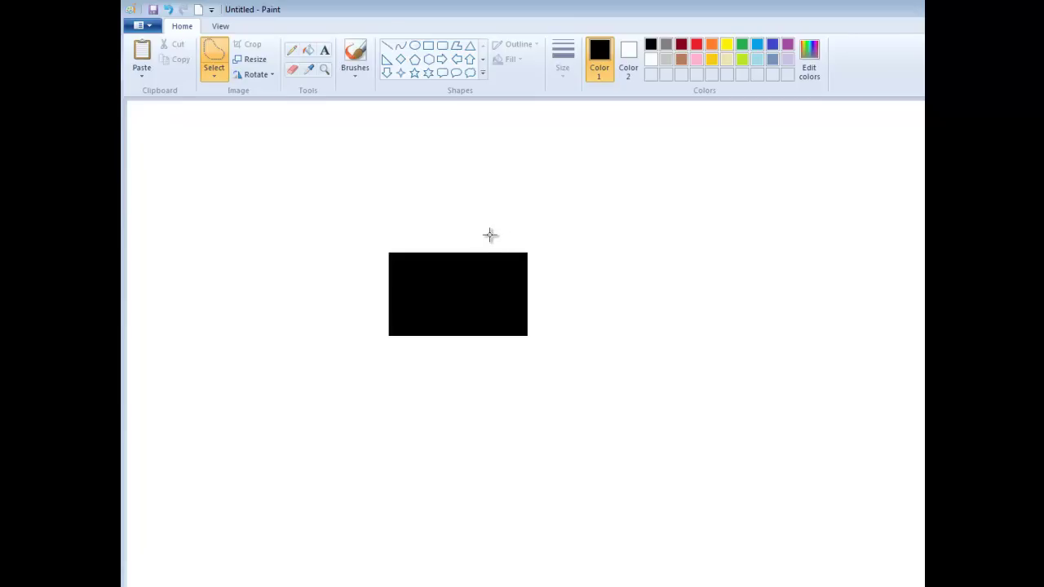
pyautogui.moveTo(489, 235); pyautogui.dragTo(487, 263)
pyautogui.moveTo(486, 309)
pyautogui.mouseDown()
pyautogui.moveTo(492, 345)
pyautogui.moveTo(529, 344)
pyautogui.moveTo(545, 307)
pyautogui.moveTo(536, 248)
pyautogui.moveTo(513, 231)
pyautogui.moveTo(486, 233)
pyautogui.mouseUp()
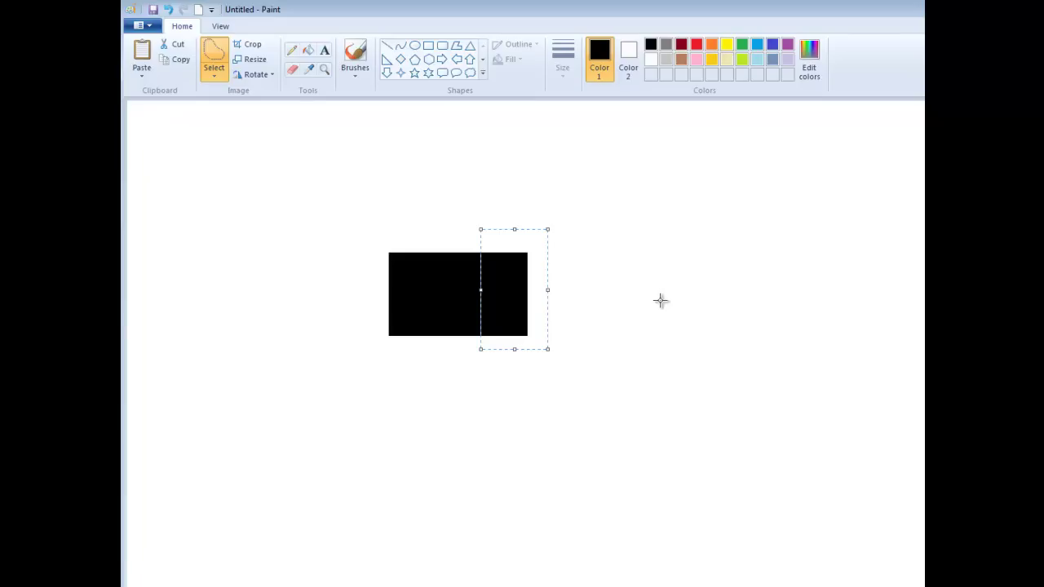
# Move the cut-out wavy piece across to stick out from the rectangle's left edge.
pyautogui.press('Right')
pyautogui.press('Right')
pyautogui.press('Right')
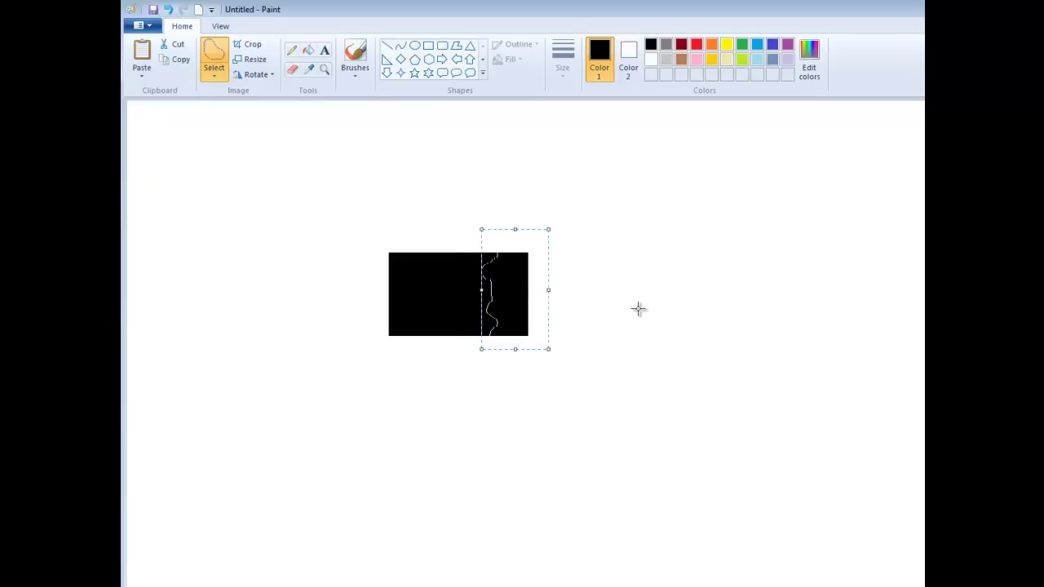
pyautogui.press('Right')
pyautogui.press('Right')
pyautogui.press('Right')
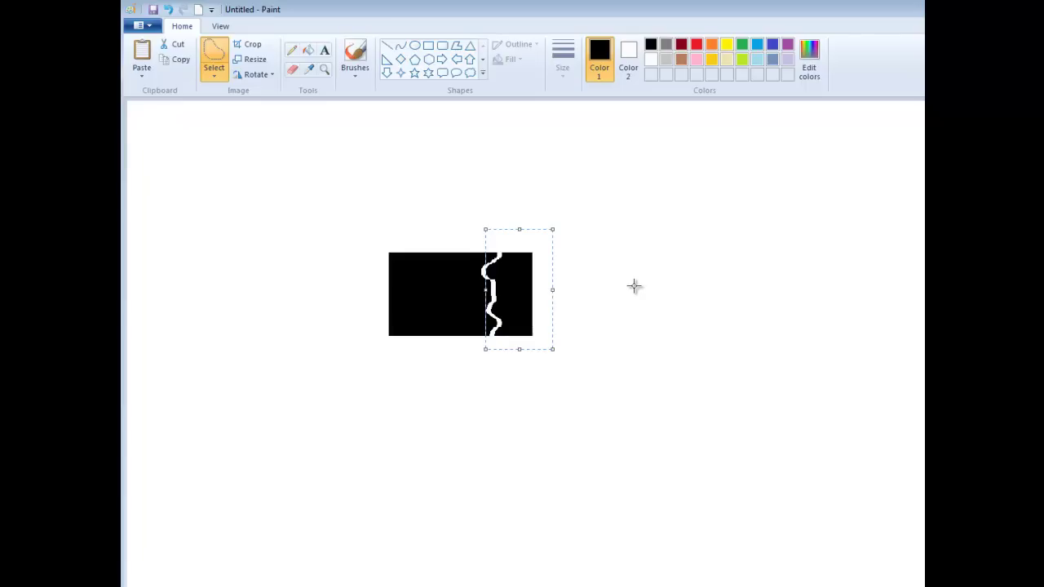
pyautogui.press('Left')
pyautogui.press('Left')
pyautogui.press('Left')
pyautogui.press('Left')
pyautogui.press('Left')
pyautogui.press('Left')
pyautogui.press('Left')
pyautogui.press('Left')
pyautogui.press('Left')
pyautogui.press('Left')
pyautogui.press('Left')
pyautogui.press('Left')
pyautogui.press('Left')
pyautogui.press('Left')
pyautogui.press('Left')
pyautogui.press('Left')
pyautogui.press('Left')
pyautogui.press('Left')
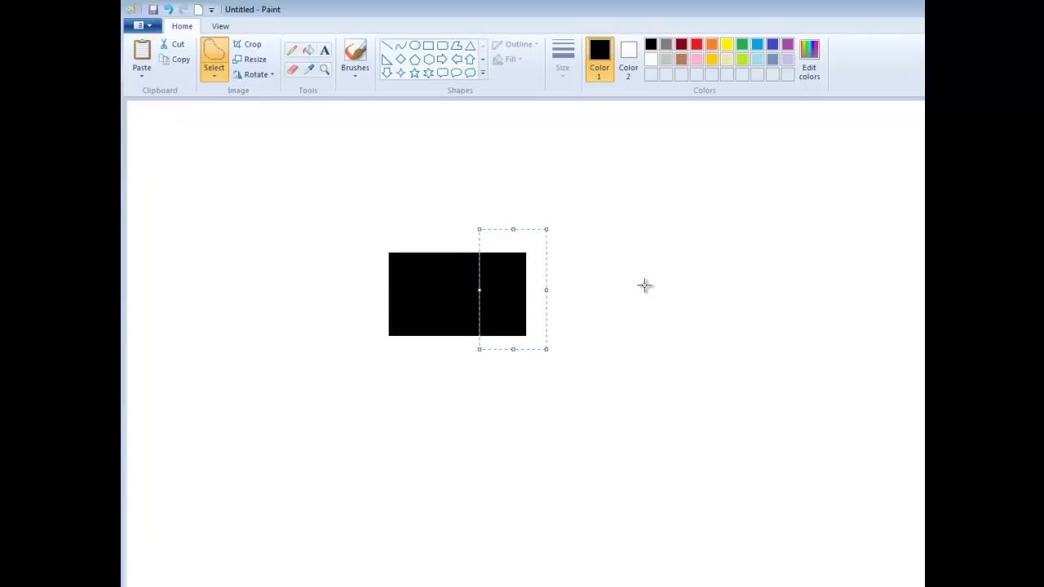
pyautogui.press('Left')
pyautogui.press('Left')
pyautogui.press('Left')
pyautogui.press('Left')
pyautogui.press('Left')
pyautogui.press('Left')
pyautogui.press('Left')
pyautogui.press('Left')
pyautogui.press('Left')
pyautogui.press('Left')
pyautogui.press('Left')
pyautogui.press('Left')
pyautogui.press('Left')
pyautogui.press('Left')
pyautogui.press('Left')
pyautogui.press('Left')
pyautogui.press('Left')
pyautogui.press('Left')
pyautogui.press('Left')
pyautogui.press('Left')
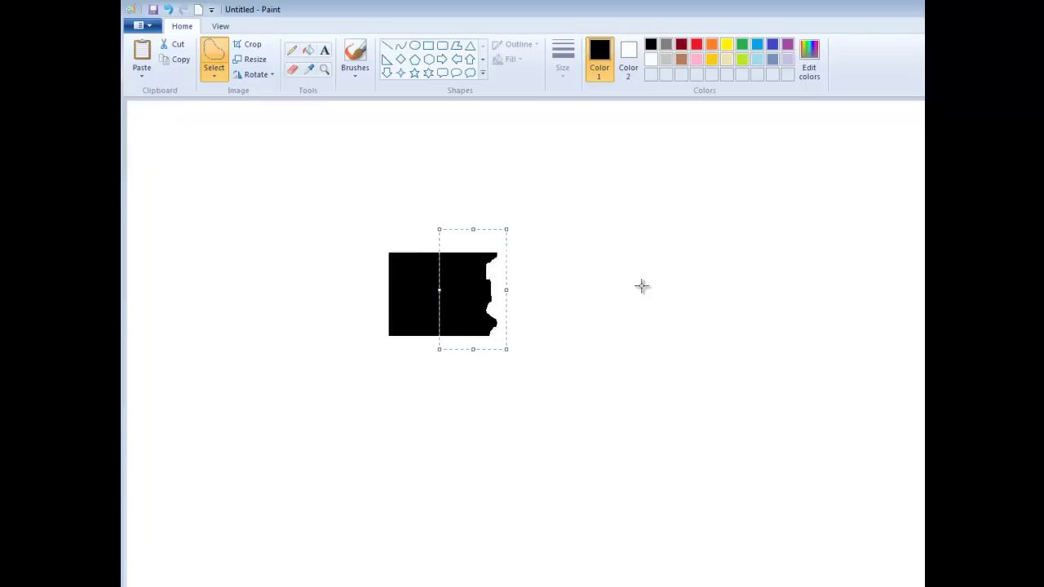
pyautogui.press('Left')
pyautogui.press('Left')
pyautogui.press('Left')
pyautogui.press('Left')
pyautogui.press('Left')
pyautogui.press('Left')
pyautogui.press('Left')
pyautogui.press('Left')
pyautogui.press('Left')
pyautogui.press('Left')
pyautogui.press('Left')
pyautogui.press('Left')
pyautogui.press('Left')
pyautogui.press('Left')
pyautogui.press('Left')
pyautogui.press('Left')
pyautogui.press('Left')
pyautogui.press('Left')
pyautogui.press('Left')
pyautogui.press('Left')
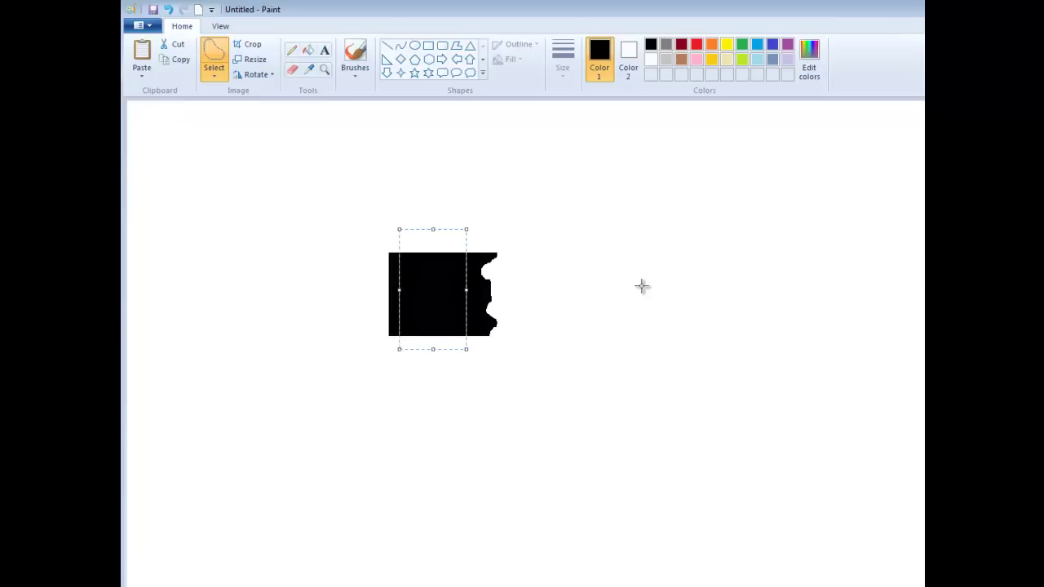
pyautogui.press('Left')
pyautogui.press('Left')
pyautogui.press('Left')
pyautogui.press('Left')
pyautogui.press('Left')
pyautogui.press('Left')
pyautogui.press('Left')
pyautogui.press('Left')
pyautogui.press('Left')
pyautogui.press('Left')
pyautogui.press('Left')
pyautogui.press('Left')
pyautogui.press('Left')
pyautogui.press('Left')
pyautogui.press('Left')
pyautogui.press('Left')
pyautogui.press('Left')
pyautogui.press('Left')
pyautogui.press('Left')
pyautogui.press('Left')
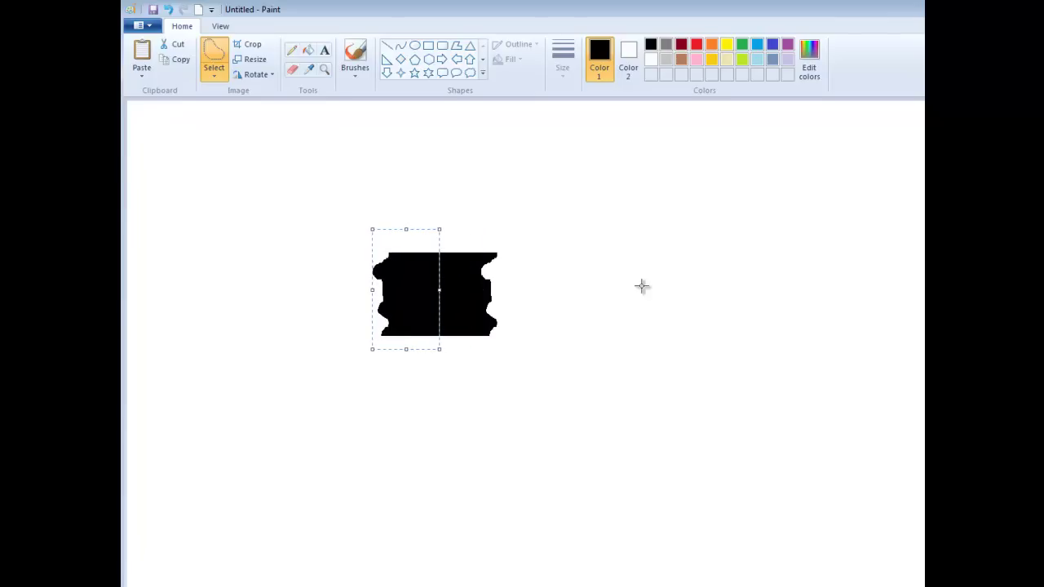
pyautogui.press('Left')
pyautogui.press('Left')
pyautogui.press('Left')
pyautogui.press('Left')
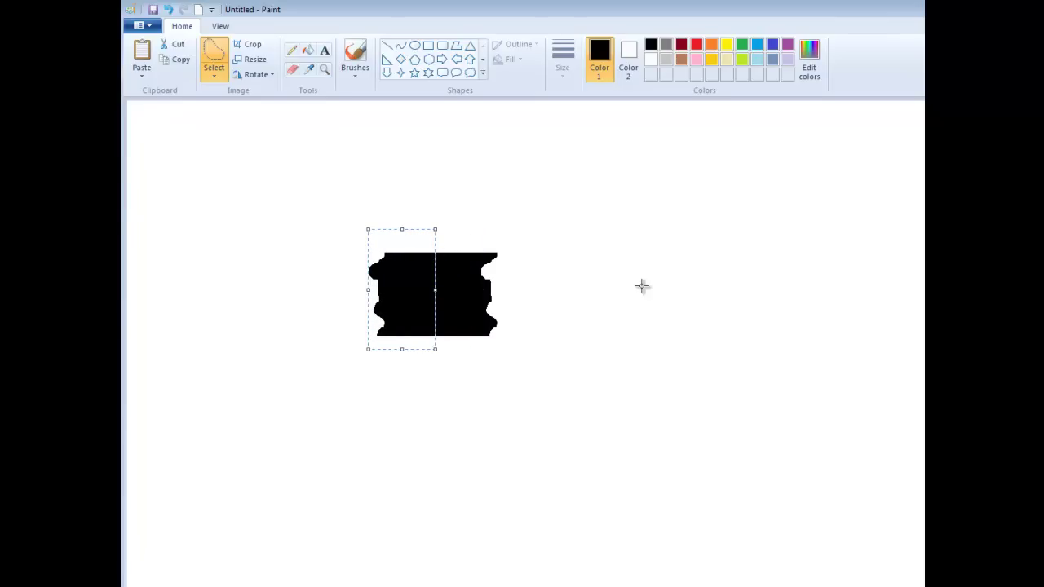
pyautogui.click(641, 286)
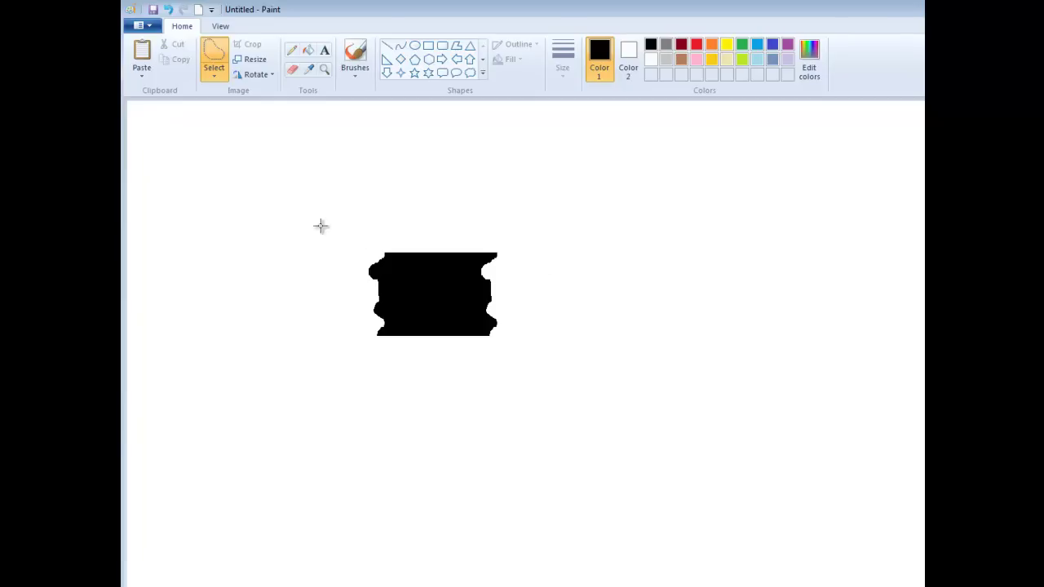
# Select the whole wavy tile with a rectangular selection, then copy and paste it.
pyautogui.click(218, 76)
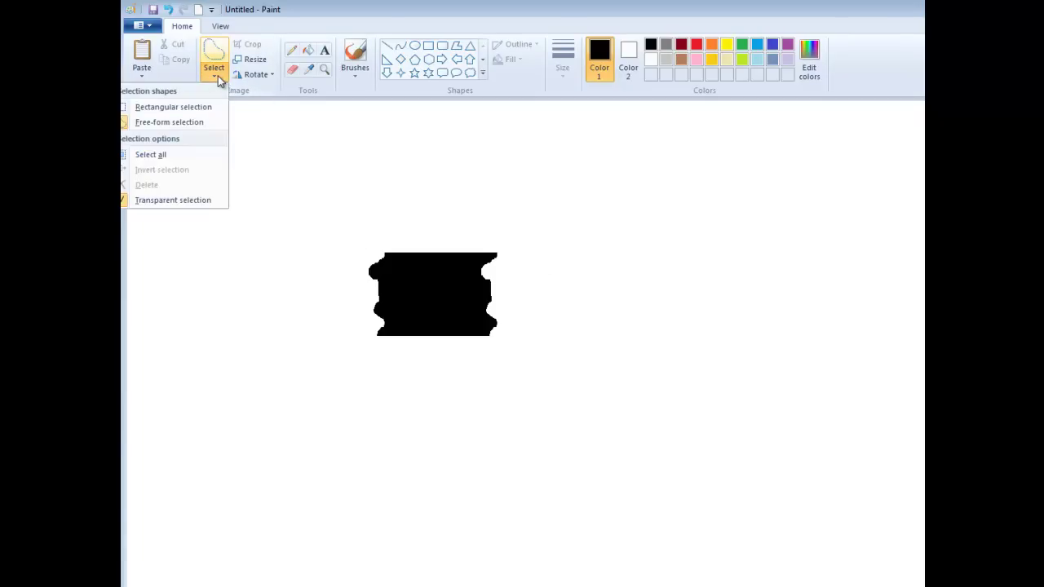
pyautogui.click(185, 107)
pyautogui.moveTo(344, 234); pyautogui.dragTo(516, 351)
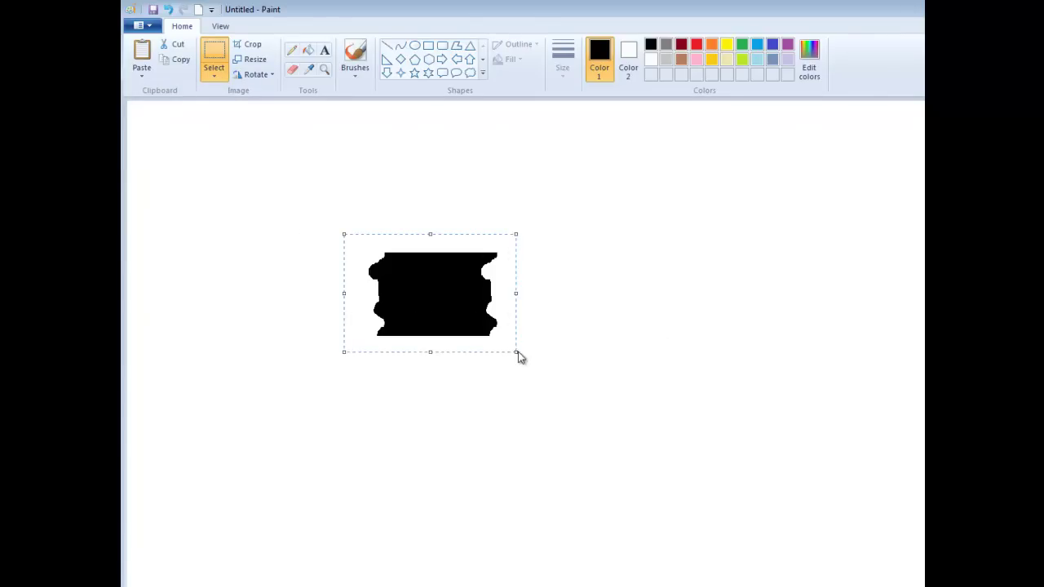
pyautogui.rightClick(425, 300)
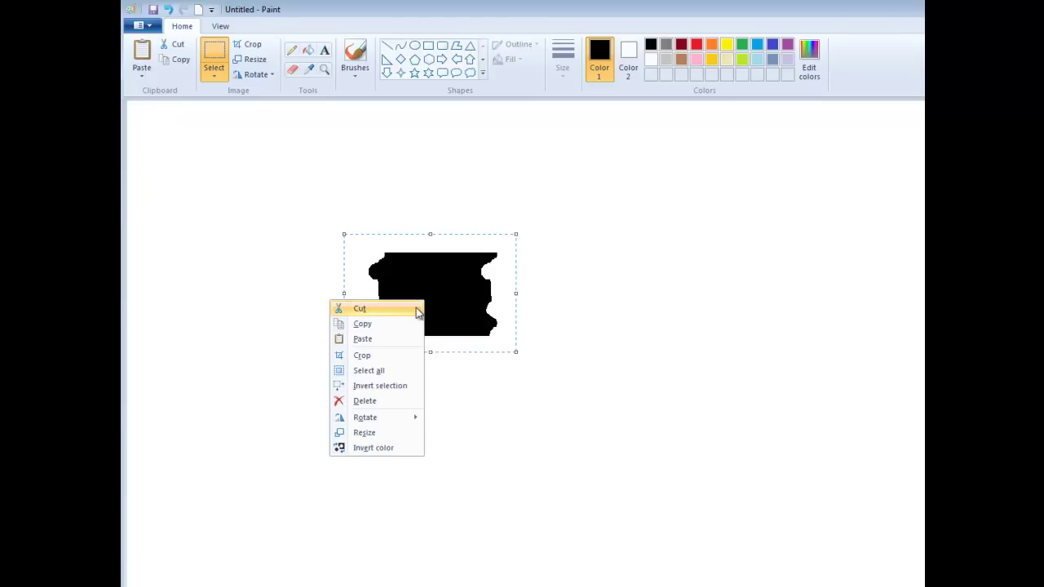
pyautogui.click(407, 322)
pyautogui.rightClick(405, 320)
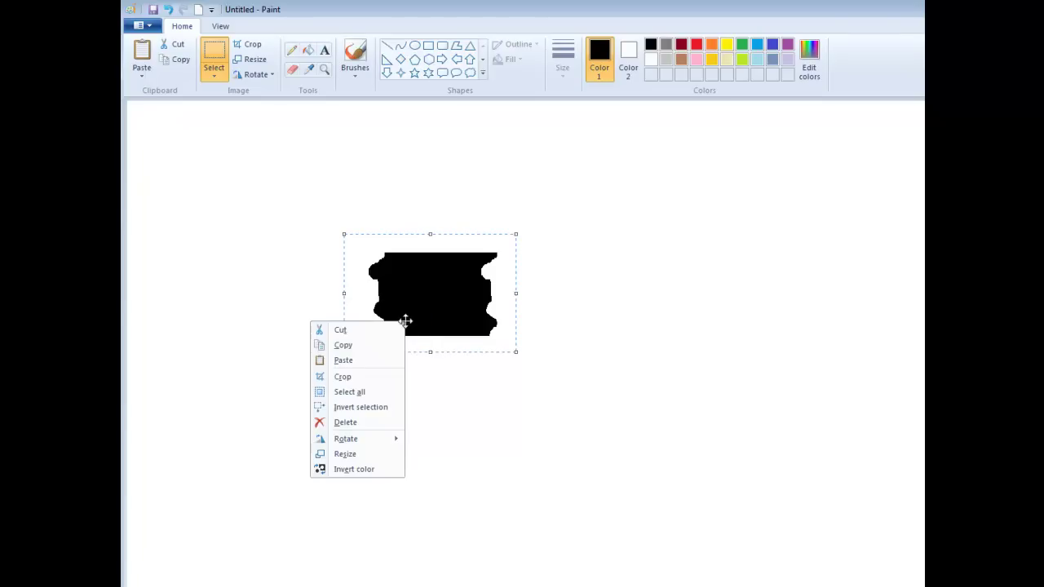
pyautogui.click(344, 360)
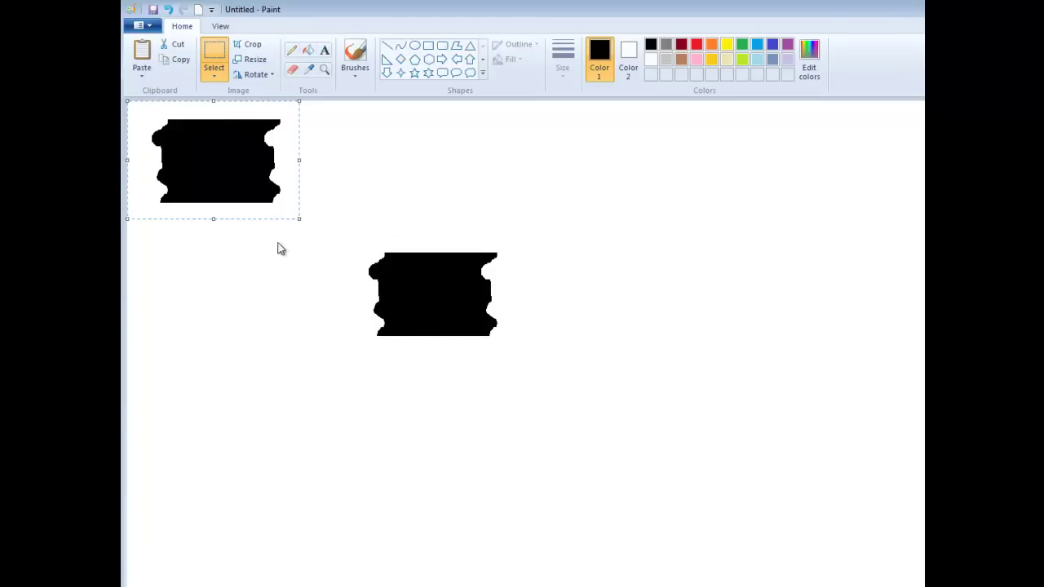
# Fit the pasted tile to the right of the original so they interlock, then select both tiles.
pyautogui.moveTo(219, 144); pyautogui.dragTo(555, 274)
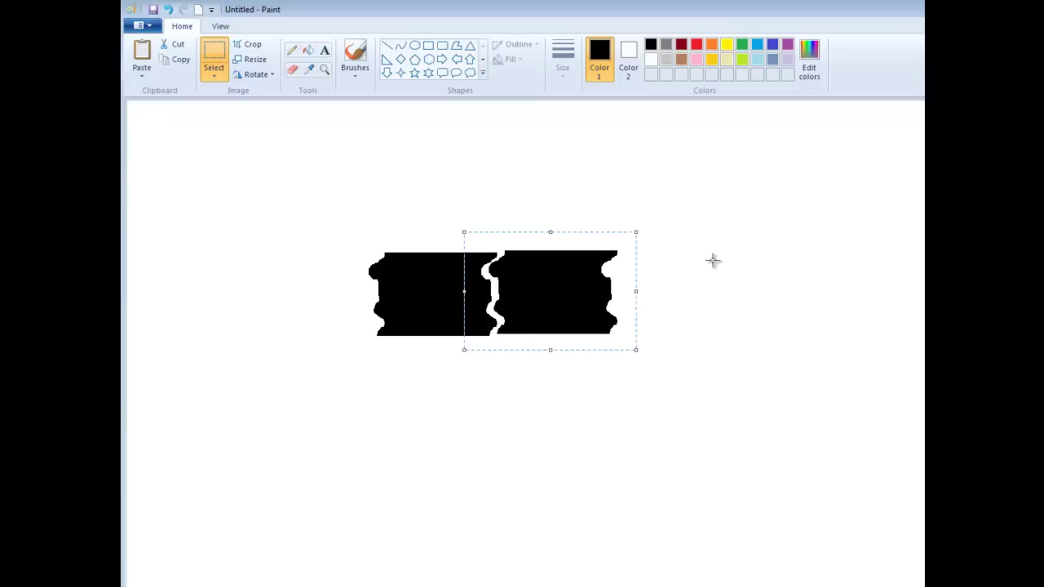
pyautogui.press('Left')
pyautogui.press('Left')
pyautogui.press('Left')
pyautogui.press('Left')
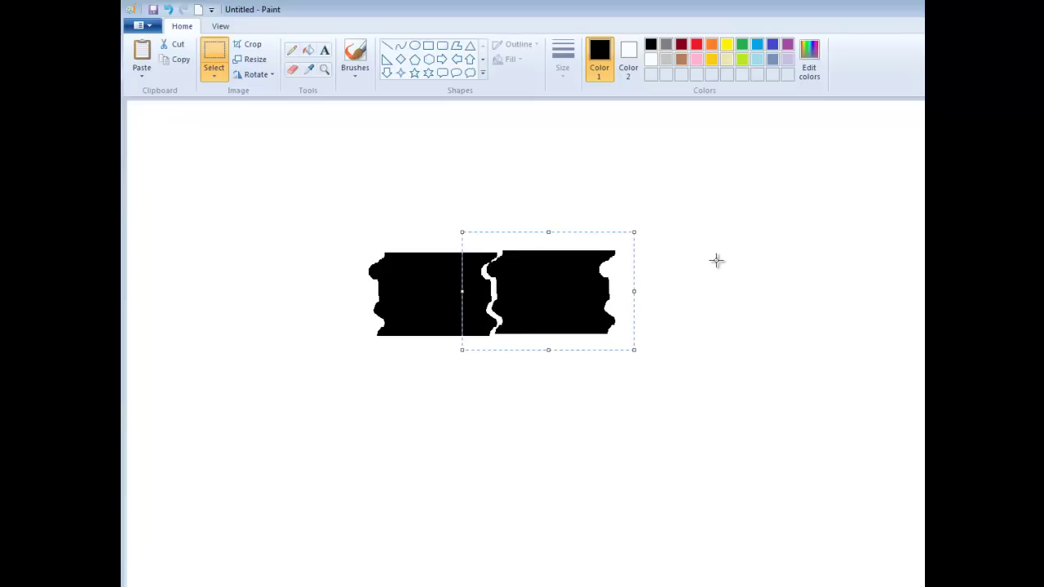
pyautogui.press('Down')
pyautogui.press('Down')
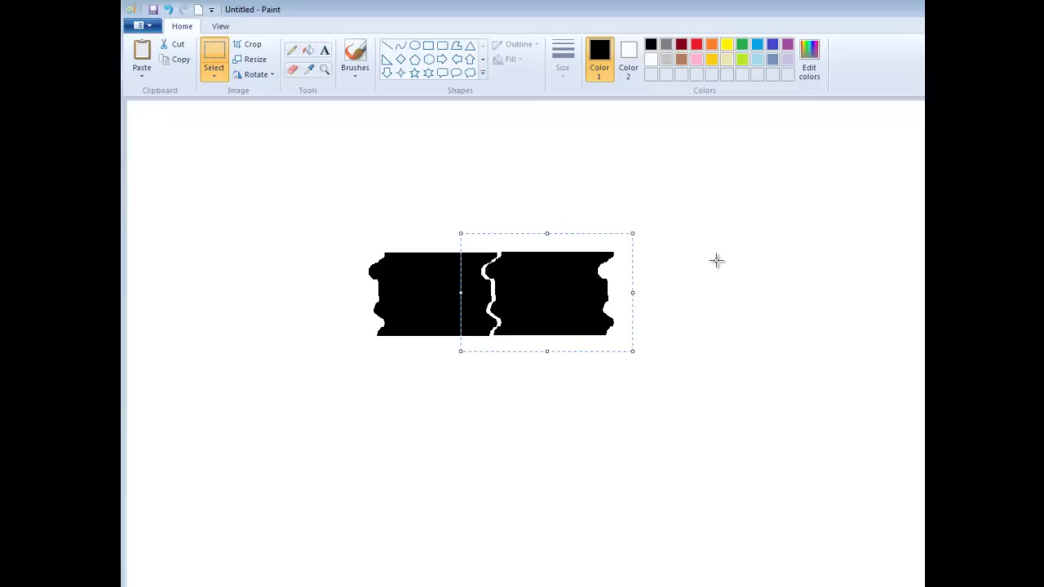
pyautogui.press('Down')
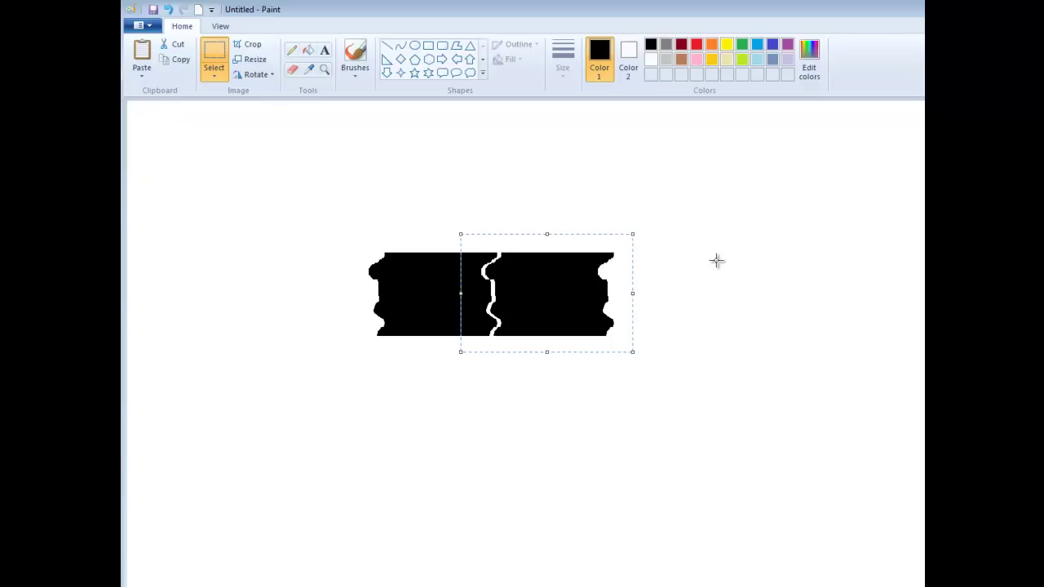
pyautogui.press('Left')
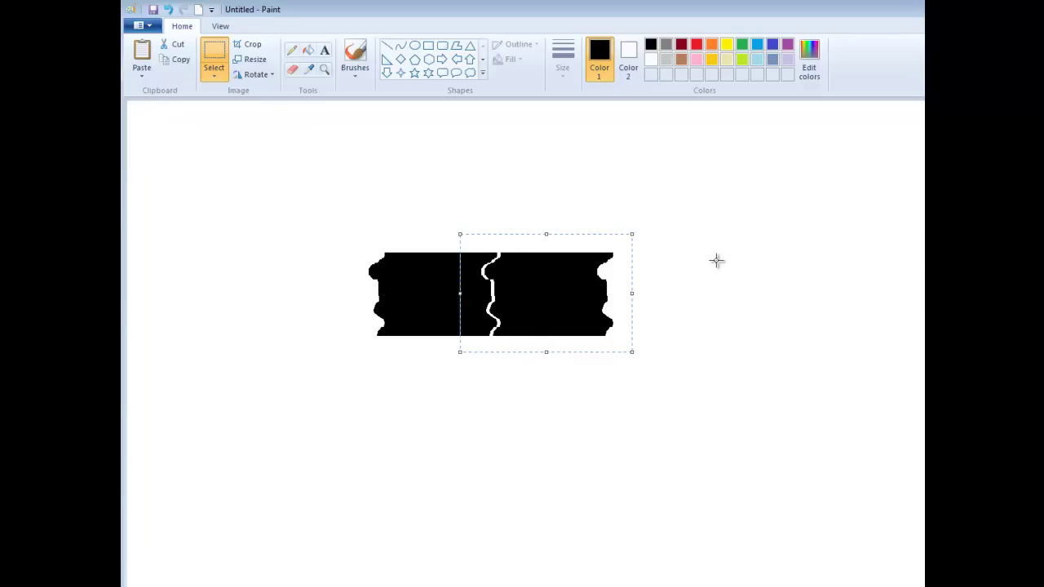
pyautogui.press('Up')
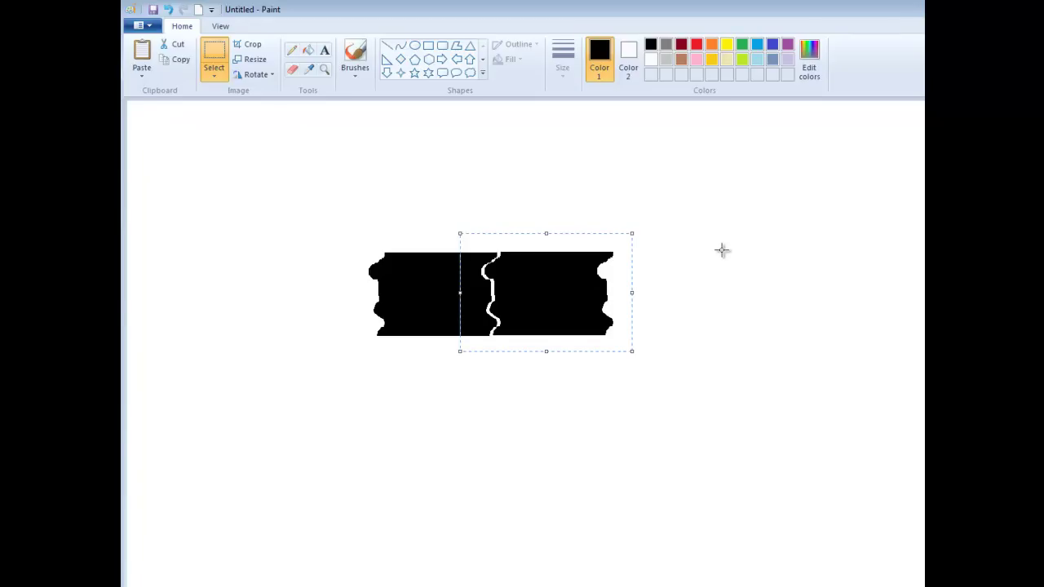
pyautogui.click(721, 252)
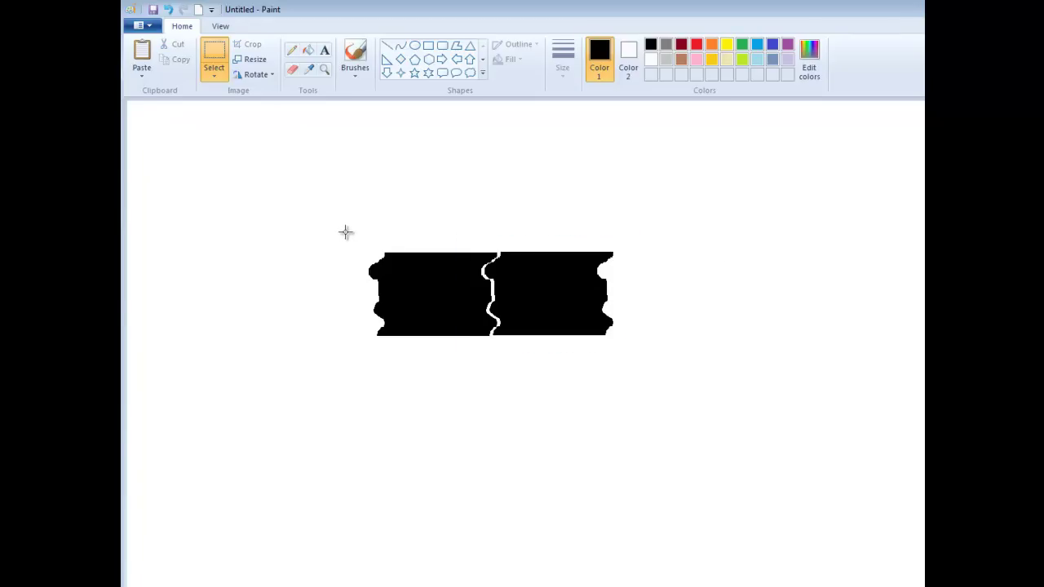
pyautogui.moveTo(345, 232); pyautogui.dragTo(645, 355)
# Copy the two-tile pair and fit the pasted copy to its right, making a row of four.
pyautogui.rightClick(521, 274)
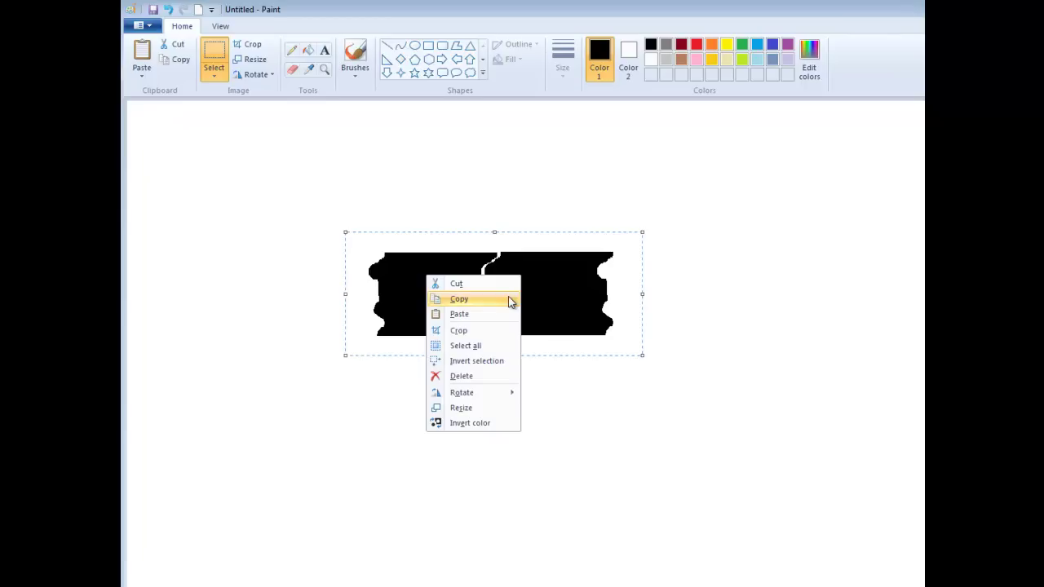
pyautogui.click(508, 298)
pyautogui.rightClick(508, 296)
pyautogui.click(485, 340)
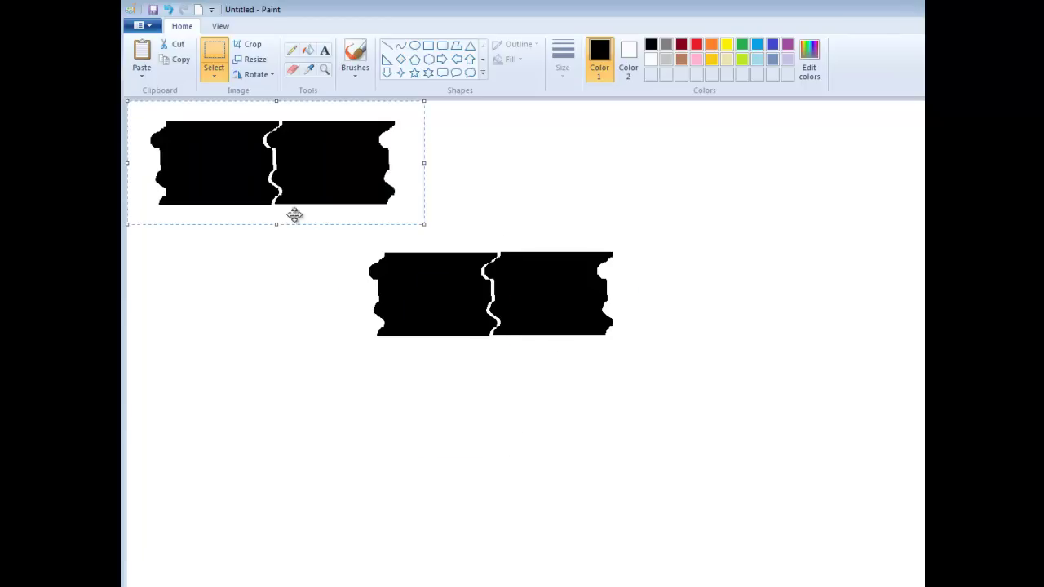
pyautogui.moveTo(274, 175); pyautogui.dragTo(729, 309)
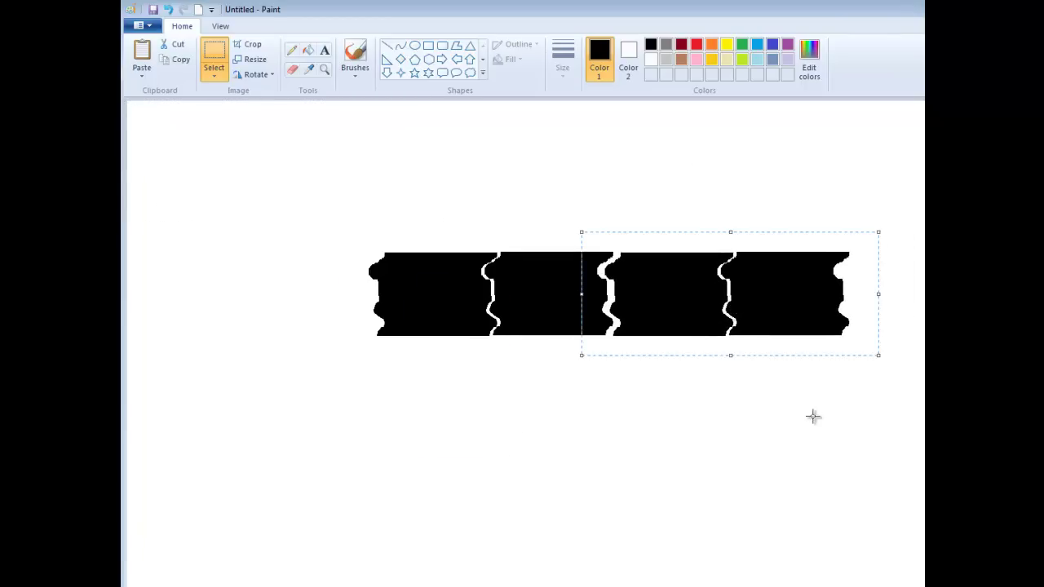
pyautogui.press('Left')
pyautogui.press('Left')
pyautogui.press('Left')
pyautogui.press('Left')
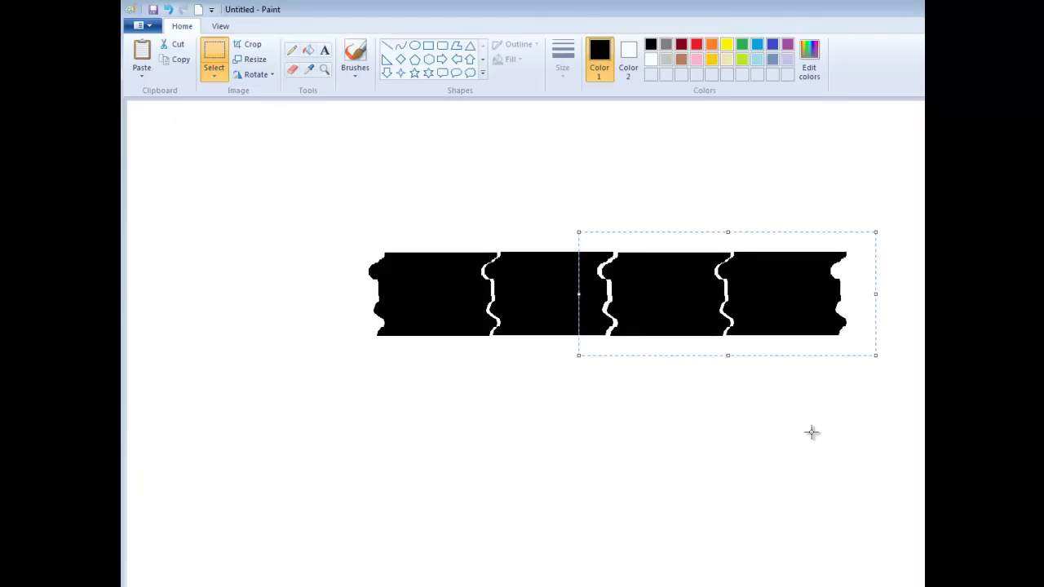
pyautogui.press('Up')
pyautogui.press('Up')
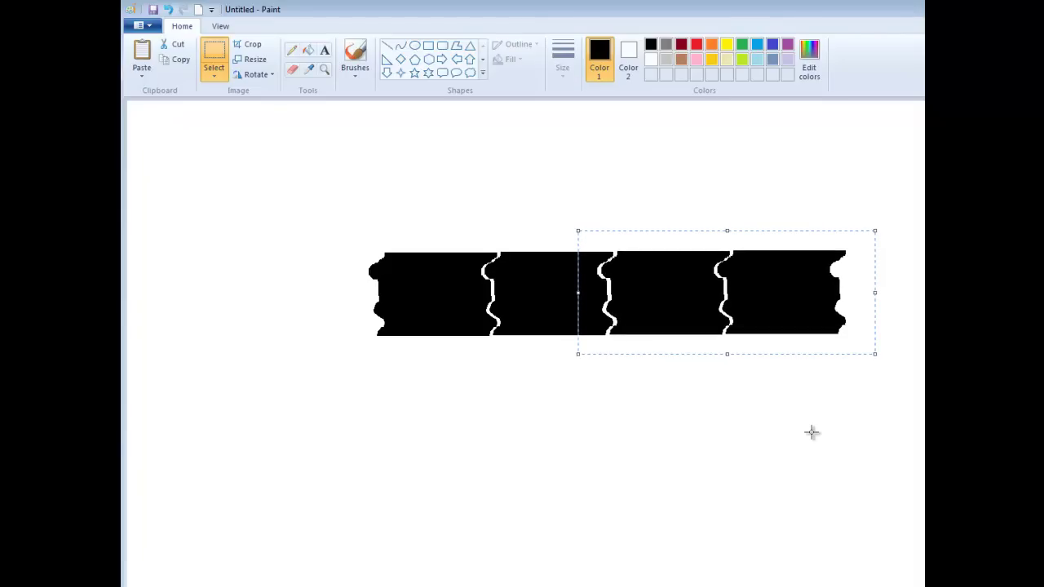
pyautogui.press('Left')
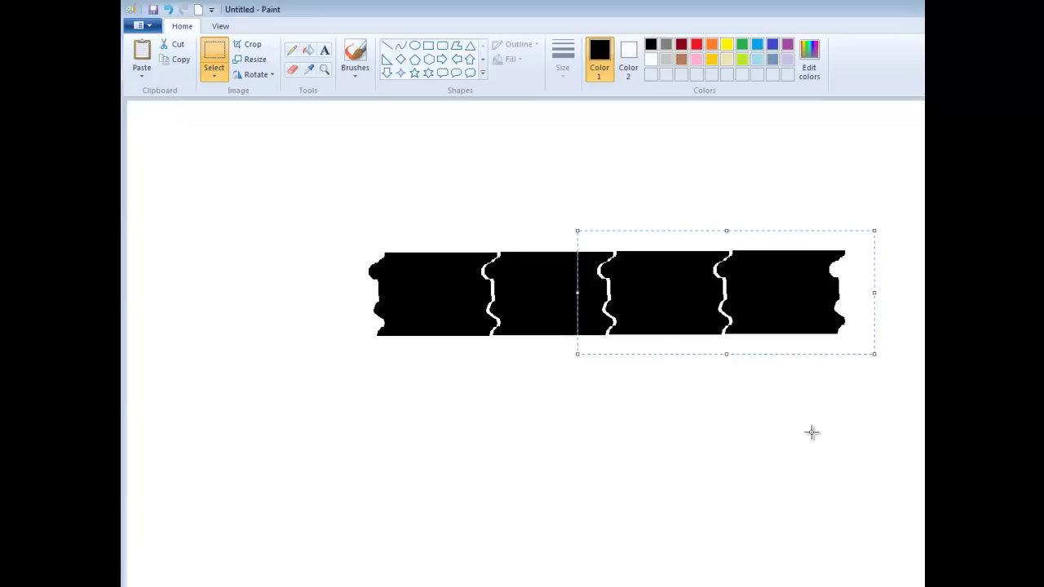
pyautogui.click(811, 432)
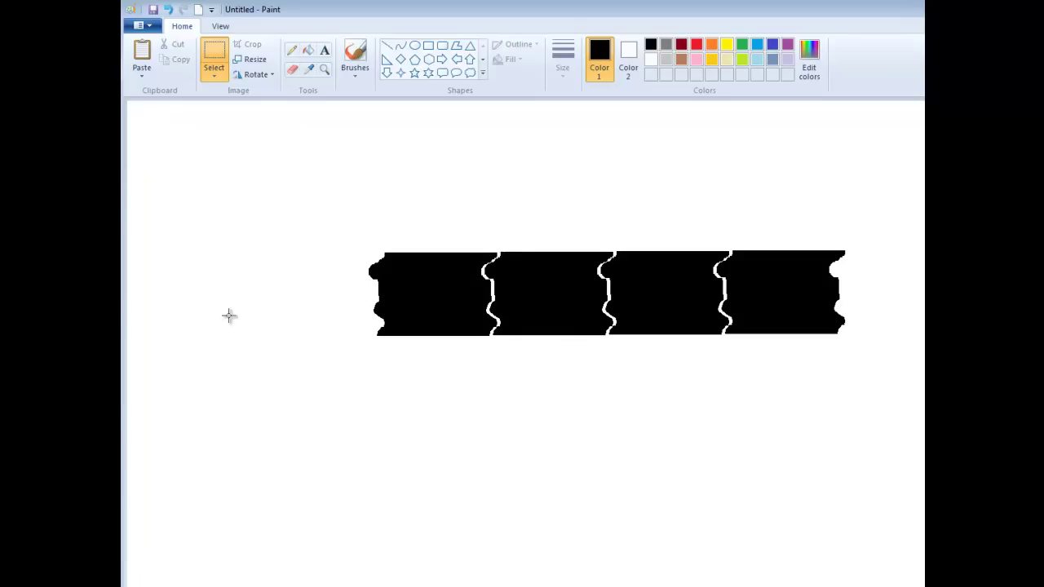
# Copy the row of four tiles and place it below, shifted left like brickwork.
pyautogui.moveTo(344, 222); pyautogui.dragTo(879, 359)
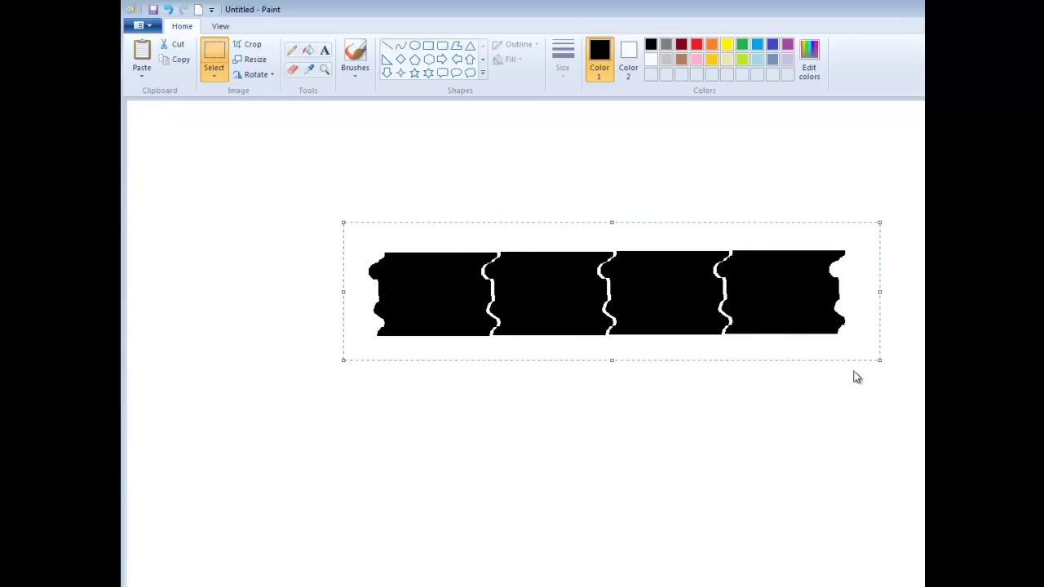
pyautogui.rightClick(650, 234)
pyautogui.click(623, 254)
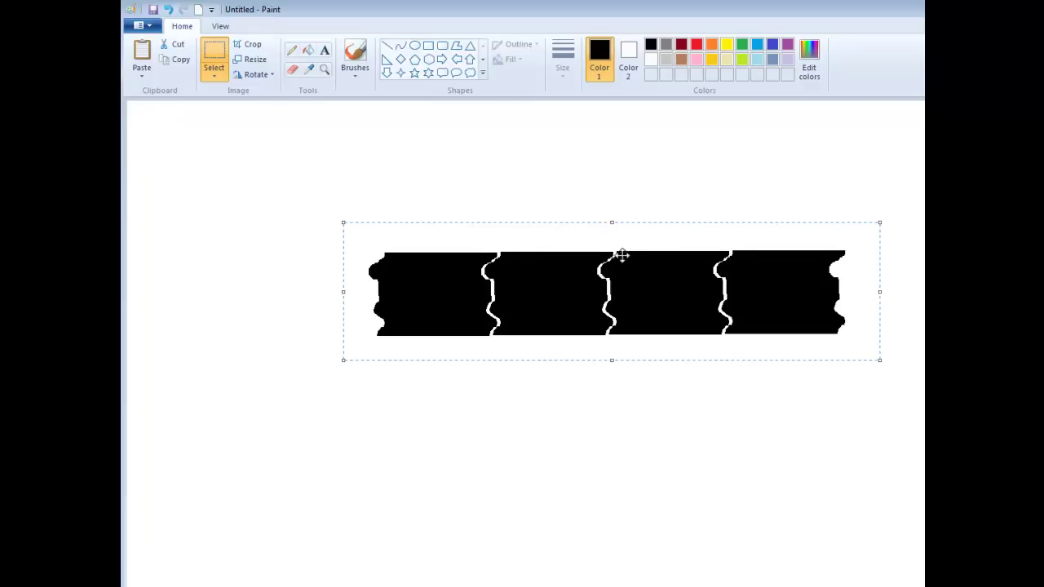
pyautogui.rightClick(509, 410)
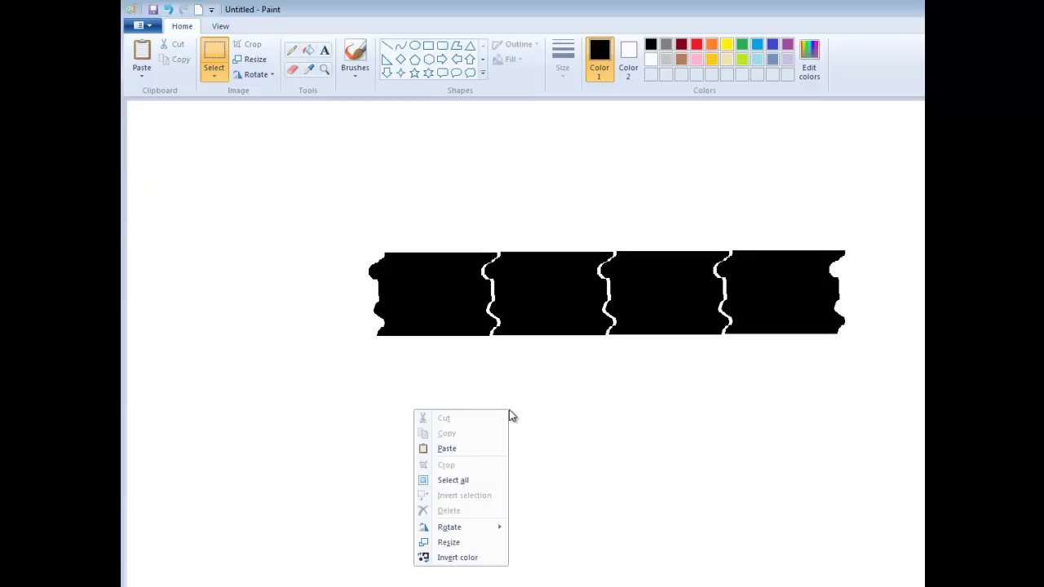
pyautogui.click(465, 449)
pyautogui.moveTo(277, 188); pyautogui.dragTo(434, 396)
pyautogui.click(751, 496)
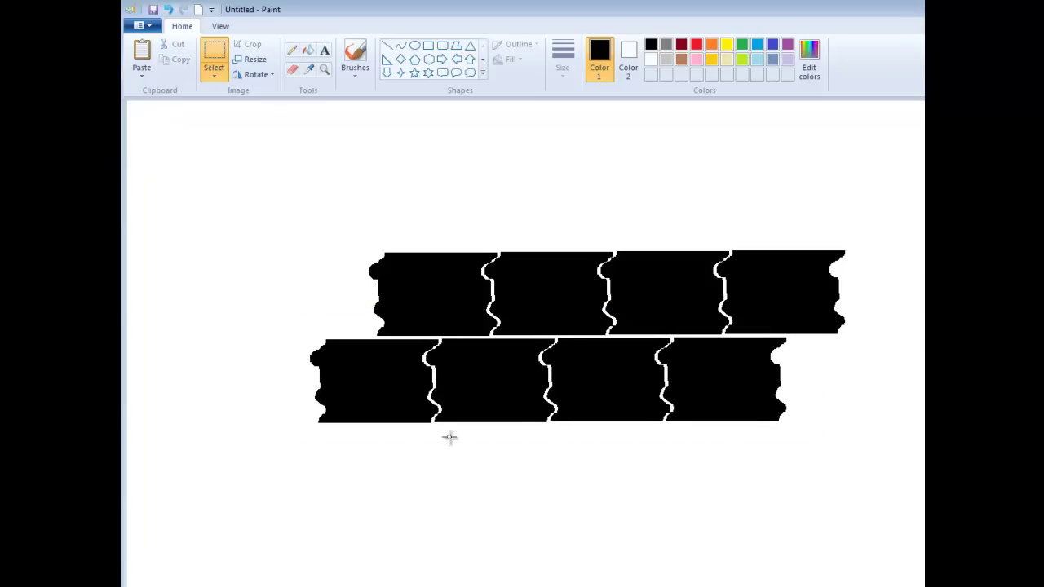
# Select both rows, move them up-left, and paste a copy below them.
pyautogui.moveTo(276, 206); pyautogui.dragTo(888, 445)
pyautogui.moveTo(506, 221); pyautogui.dragTo(461, 164)
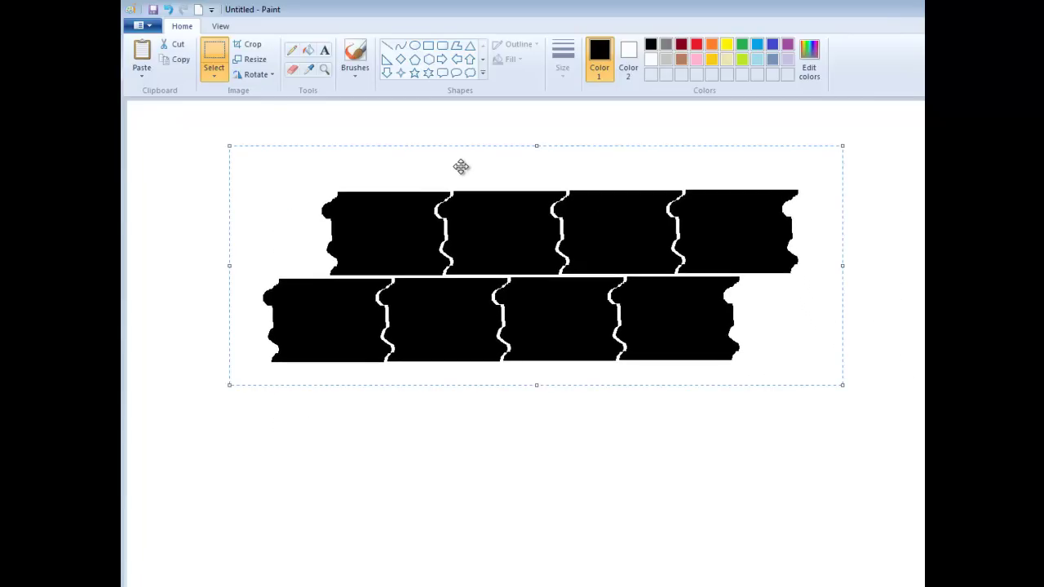
pyautogui.rightClick(465, 168)
pyautogui.click(453, 190)
pyautogui.rightClick(462, 171)
pyautogui.click(436, 209)
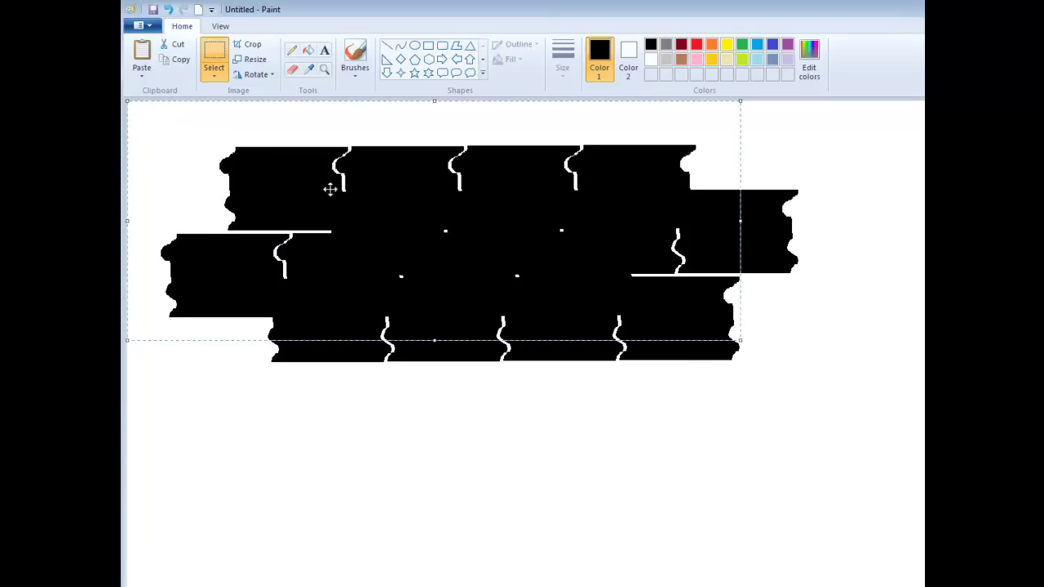
pyautogui.moveTo(266, 163); pyautogui.dragTo(368, 387)
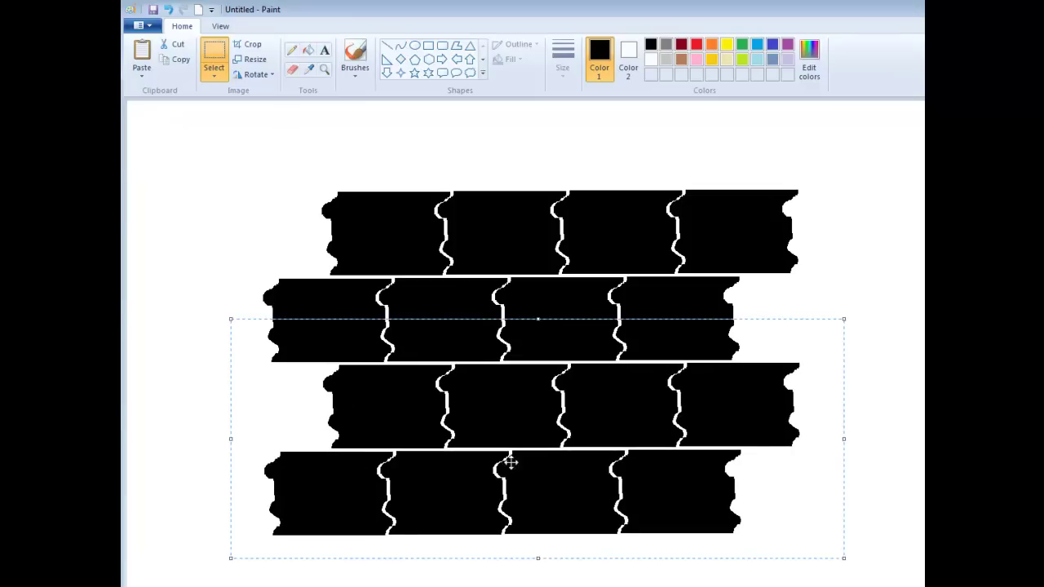
# Delete the ragged right and left ends of the tile rows to leave straight edges.
pyautogui.click(907, 369)
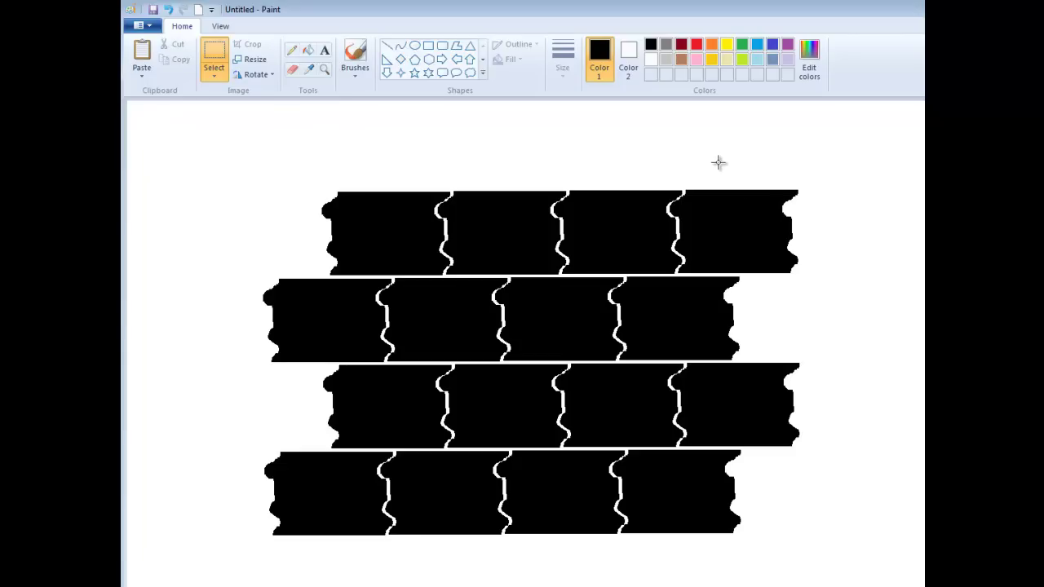
pyautogui.moveTo(717, 161); pyautogui.dragTo(838, 545)
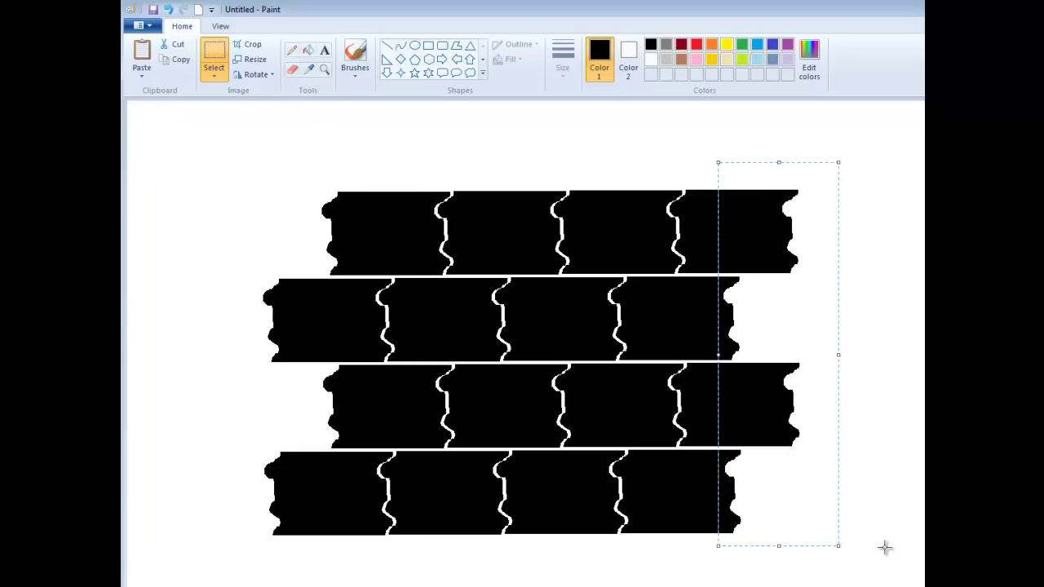
pyautogui.press('Delete')
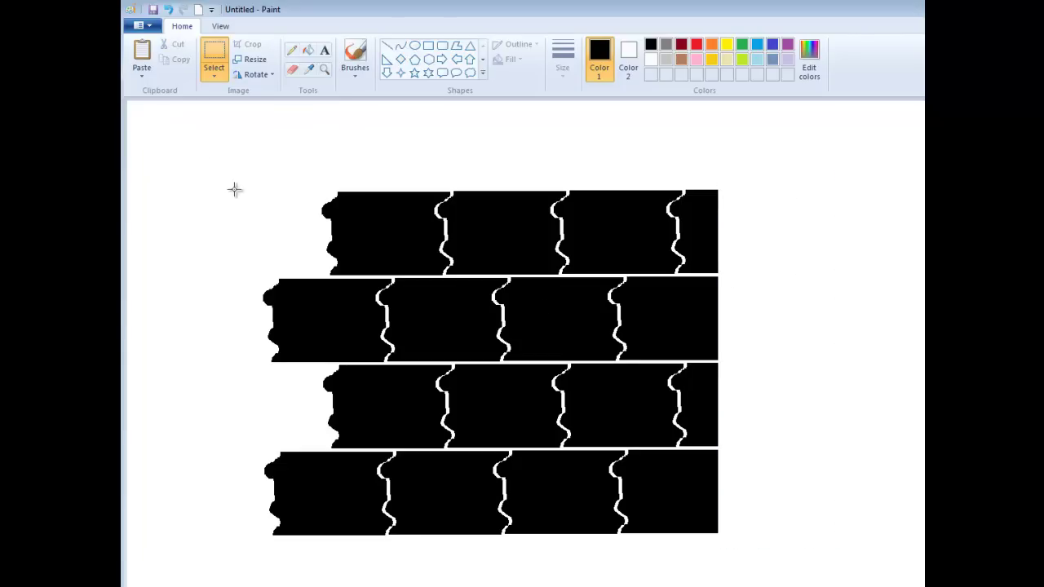
pyautogui.moveTo(194, 143); pyautogui.dragTo(346, 549)
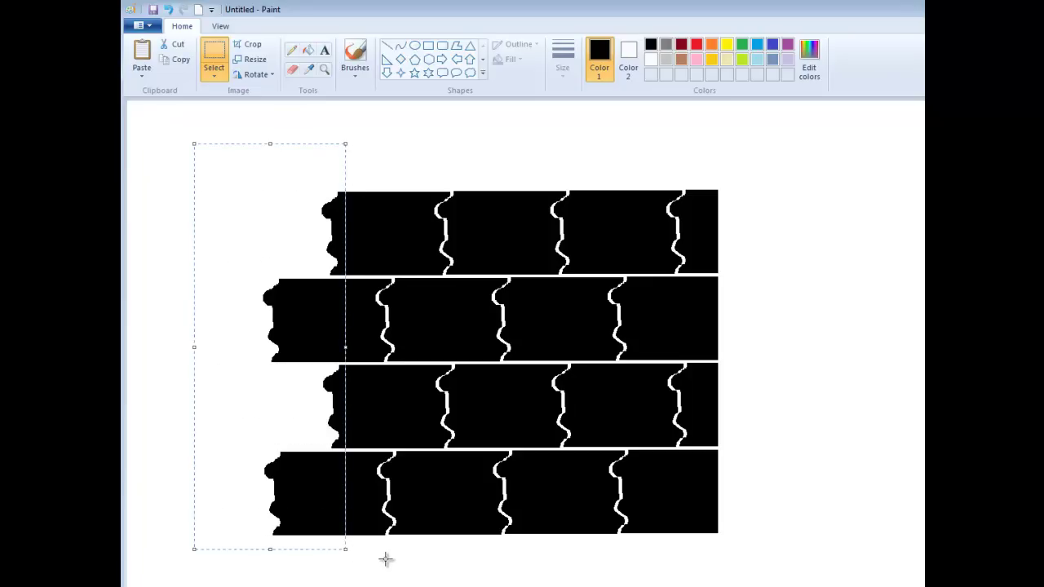
pyautogui.press('Delete')
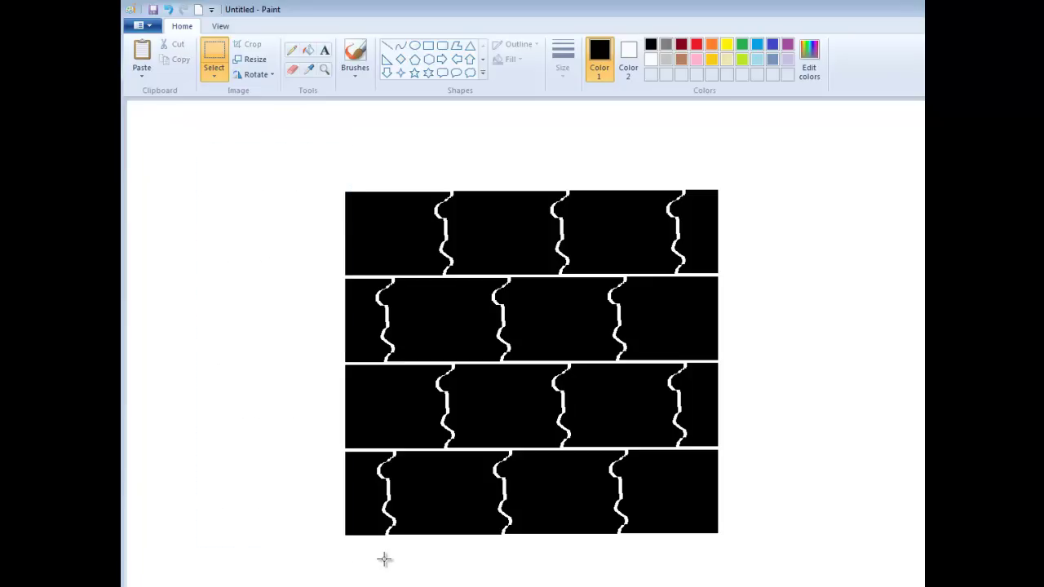
# Draw a rectangle outline from the tile block's top-left corner to its bottom-right corner.
pyautogui.click(428, 46)
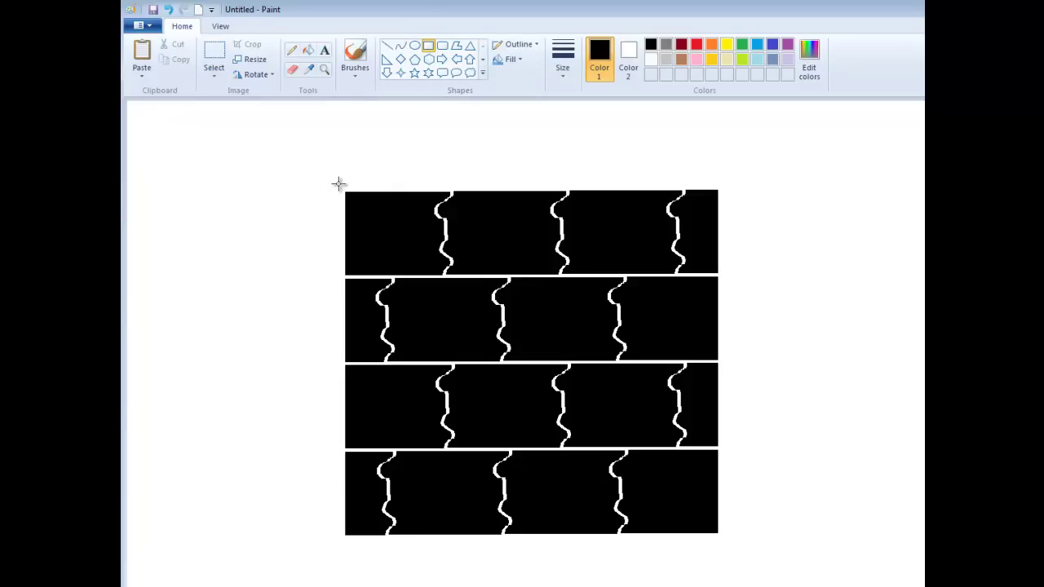
pyautogui.moveTo(339, 184); pyautogui.dragTo(725, 542)
pyautogui.click(802, 526)
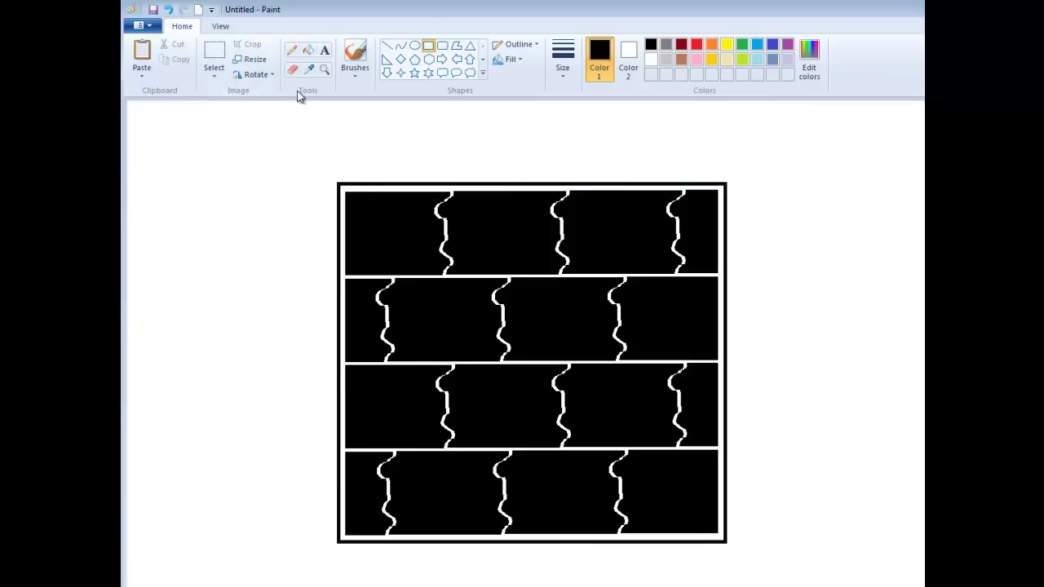
# Fill the white border and the middle and top rows' wavy gaps with red.
pyautogui.click(308, 50)
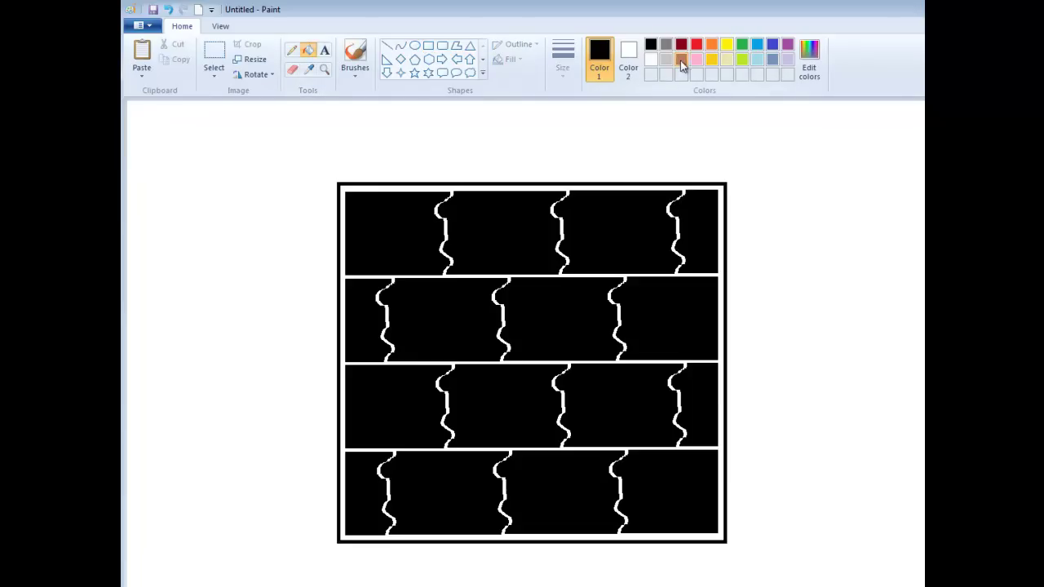
pyautogui.click(695, 44)
pyautogui.click(726, 317)
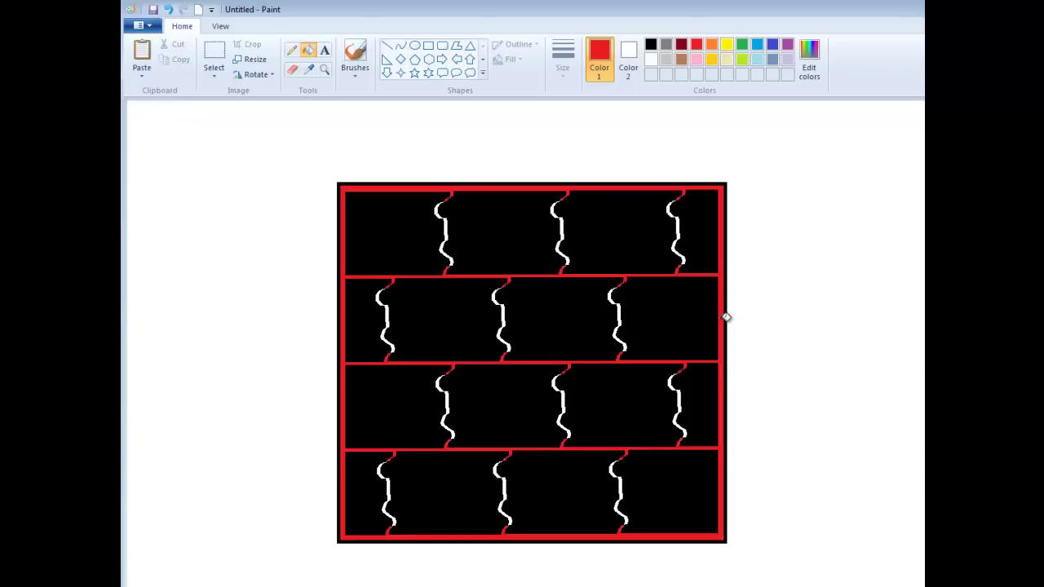
pyautogui.click(624, 320)
pyautogui.click(506, 316)
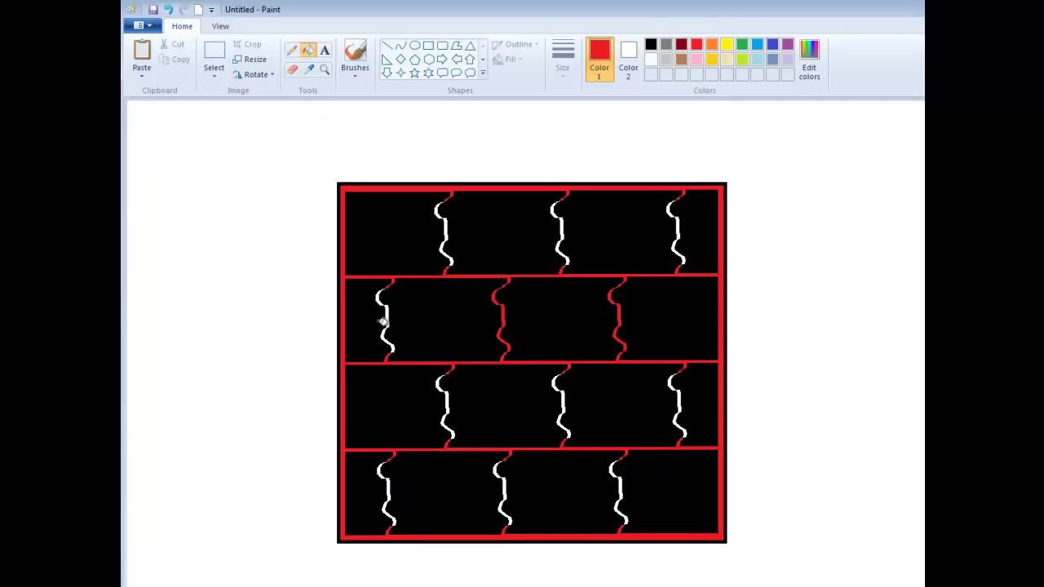
pyautogui.click(389, 312)
pyautogui.click(448, 224)
pyautogui.click(564, 228)
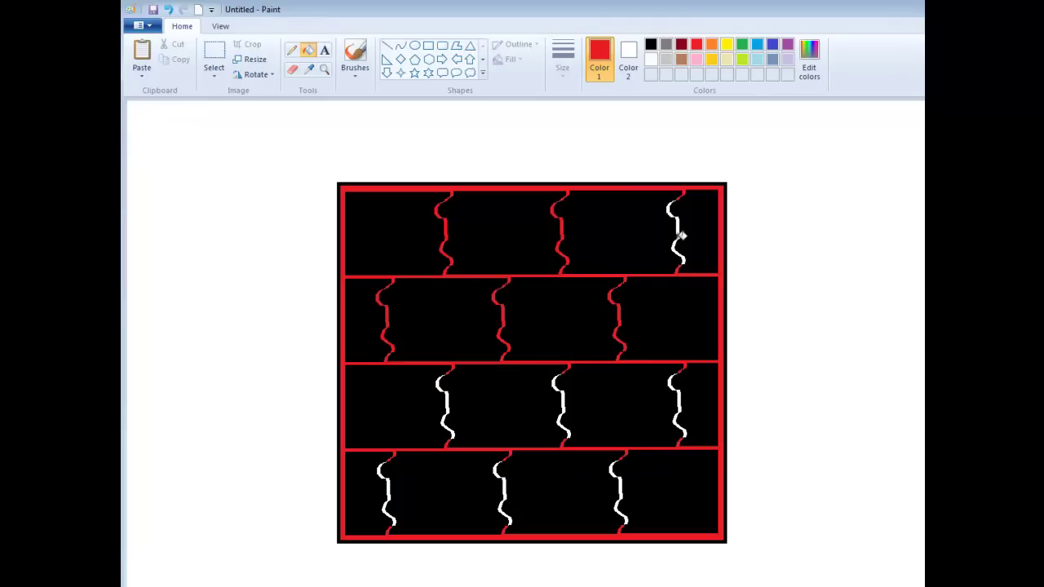
pyautogui.click(681, 236)
# Fill the third and bottom rows' wavy gaps red, undoing one accidental tile fill.
pyautogui.click(450, 402)
pyautogui.click(567, 400)
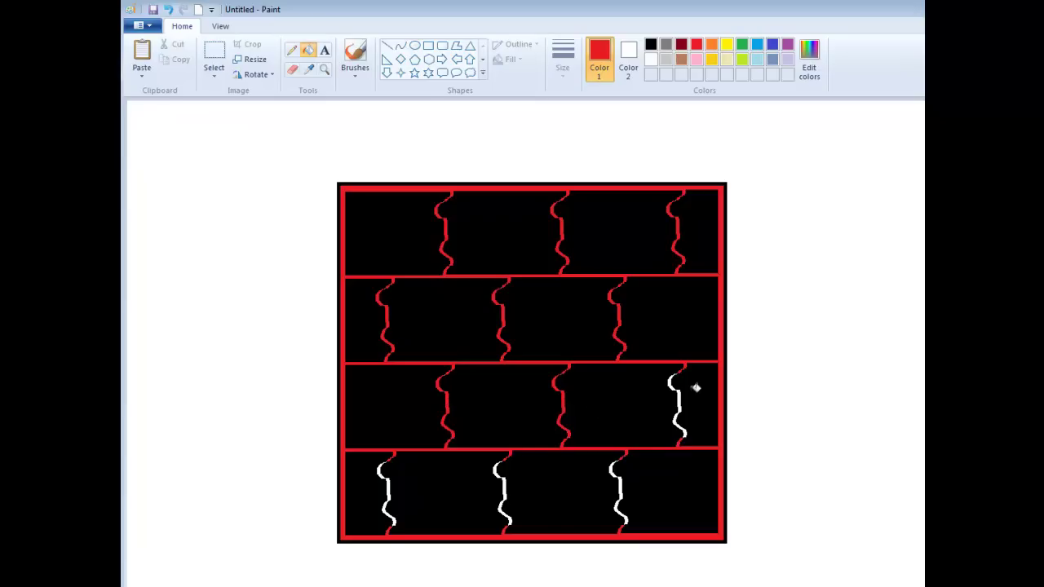
pyautogui.click(685, 399)
pyautogui.click(624, 490)
pyautogui.click(509, 486)
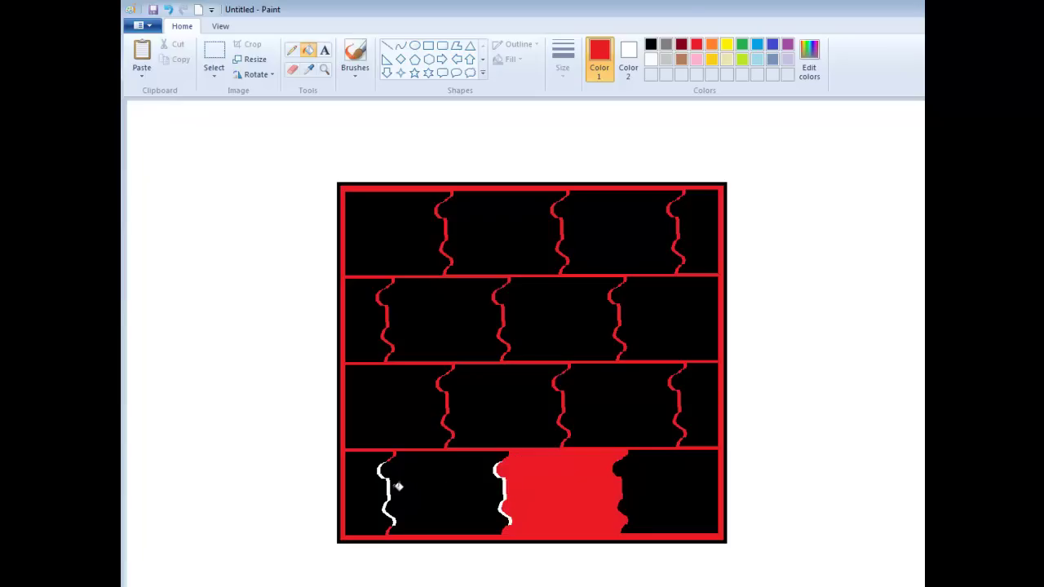
pyautogui.click(392, 490)
pyautogui.hotkey('ctrl', 'z')
pyautogui.hotkey('ctrl', 'z')
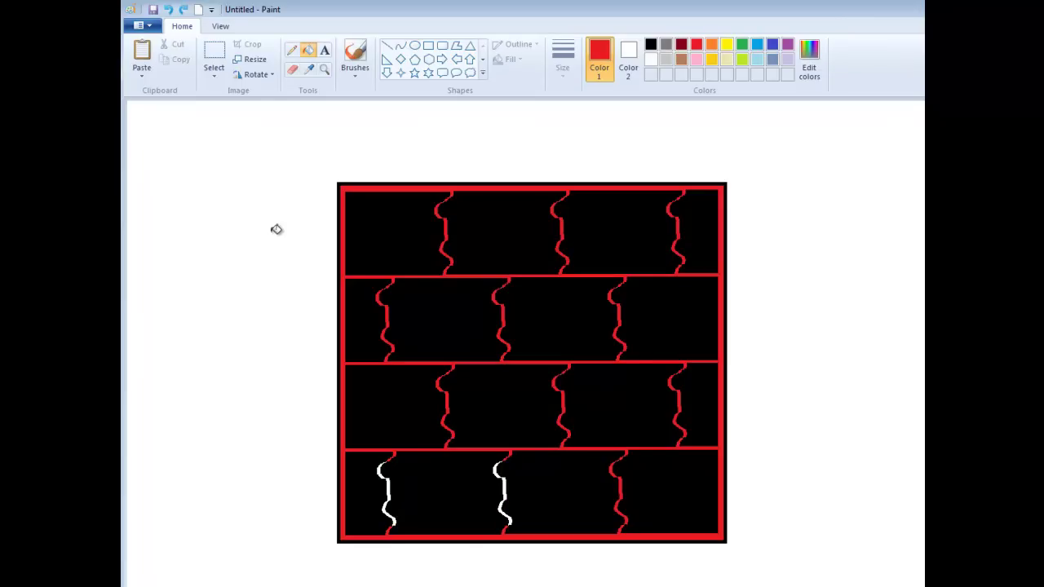
pyautogui.click(505, 488)
pyautogui.click(391, 487)
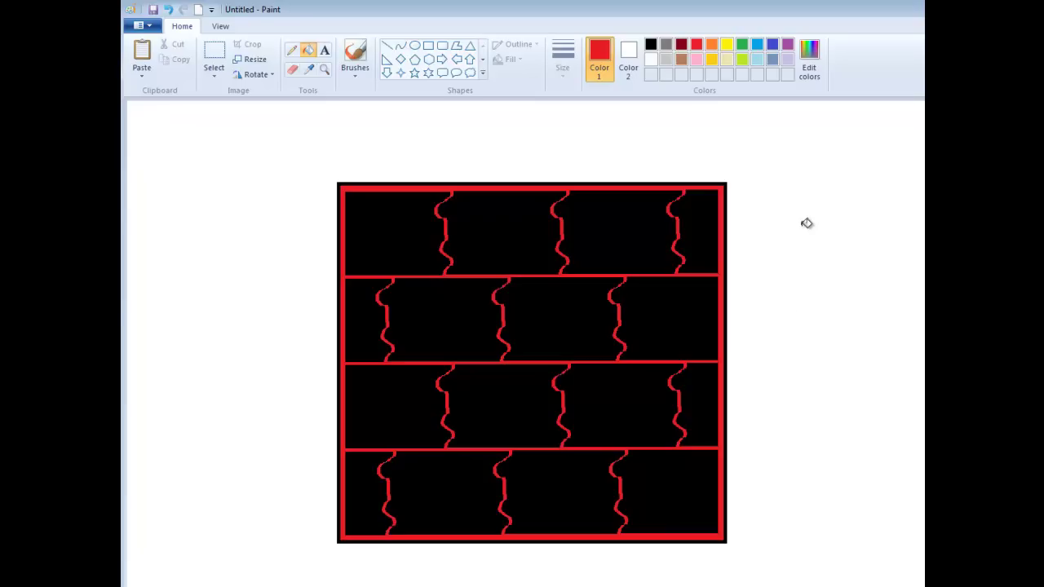